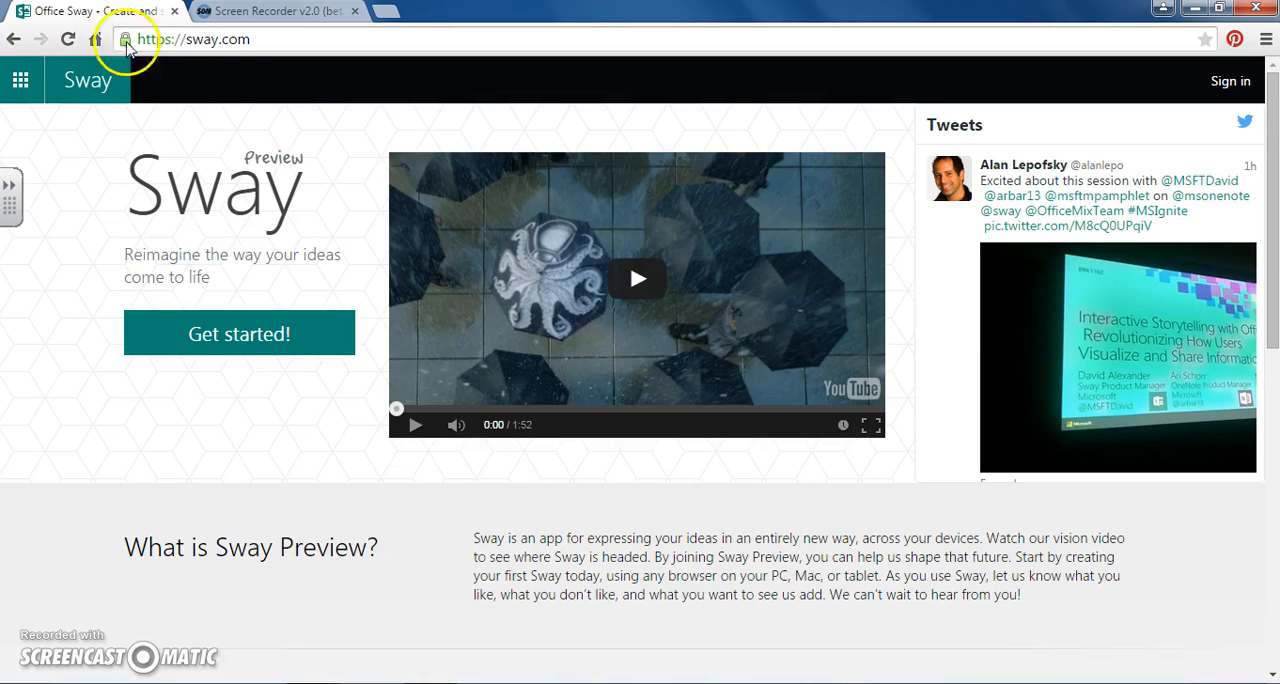
# - Sign in to Sway, entering the Microsoft account e-mail and the account password
pyautogui.click(240, 336)
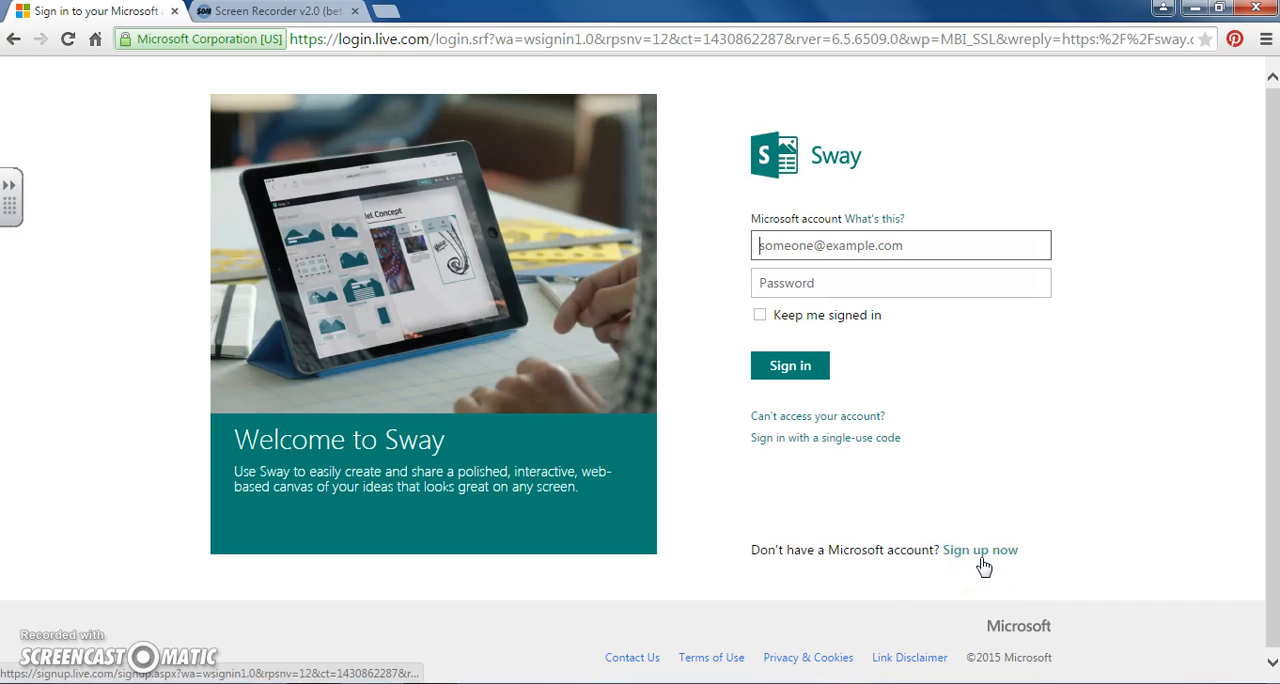
pyautogui.click(778, 247)
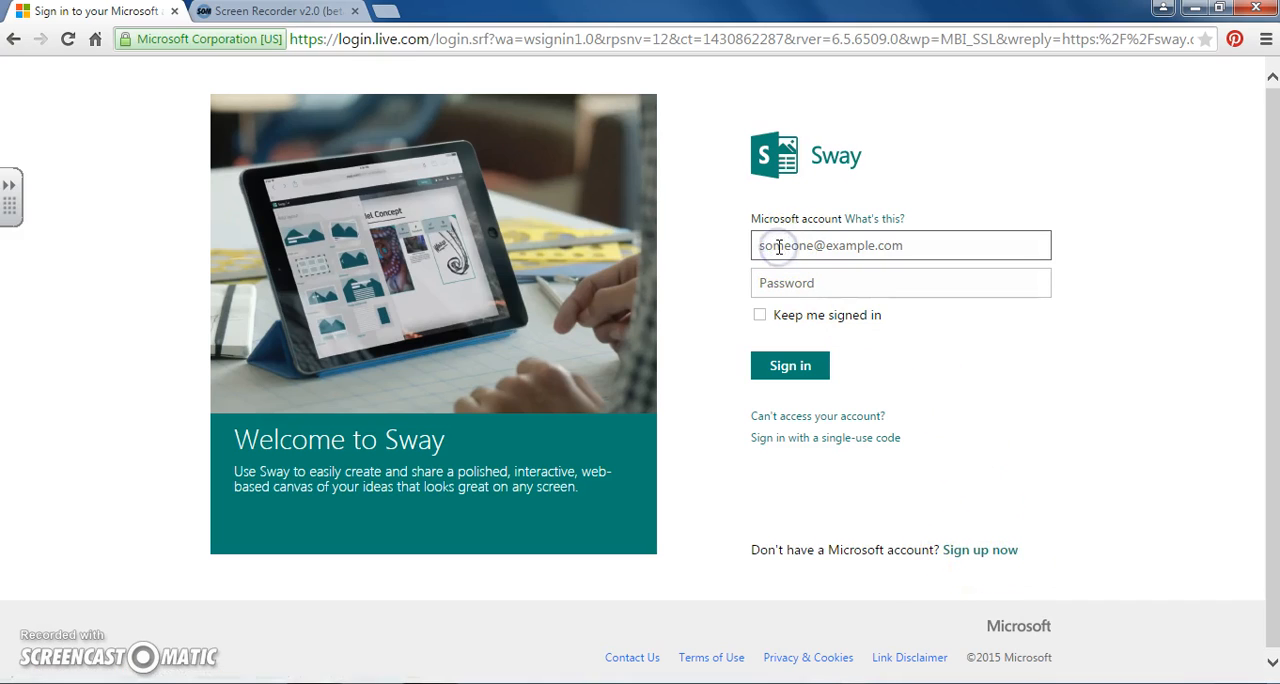
pyautogui.write('ma')
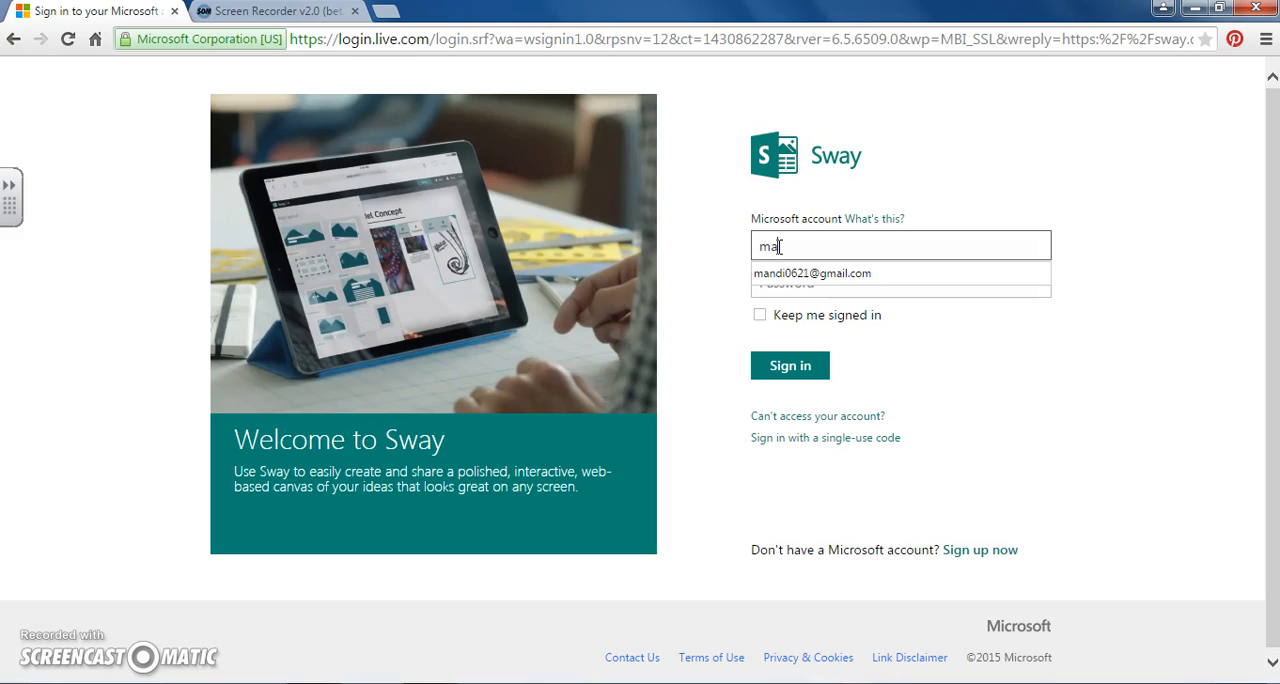
pyautogui.click(797, 274)
pyautogui.click(791, 282)
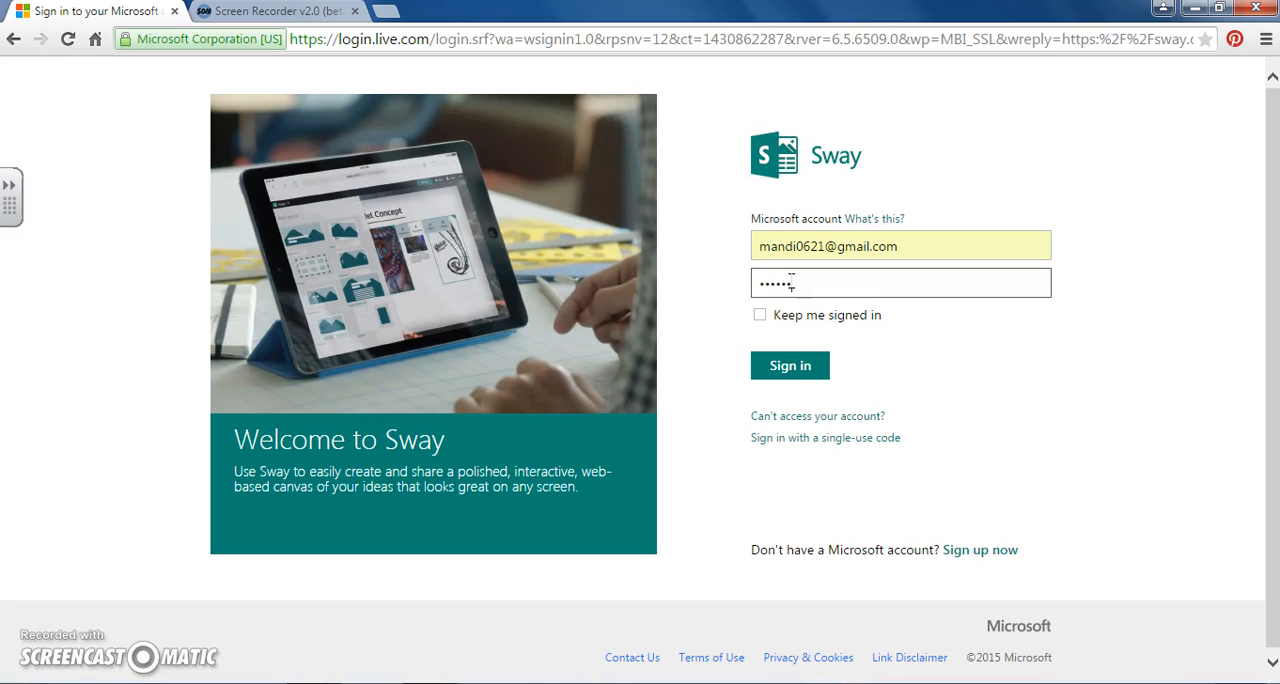
pyautogui.press('Return')
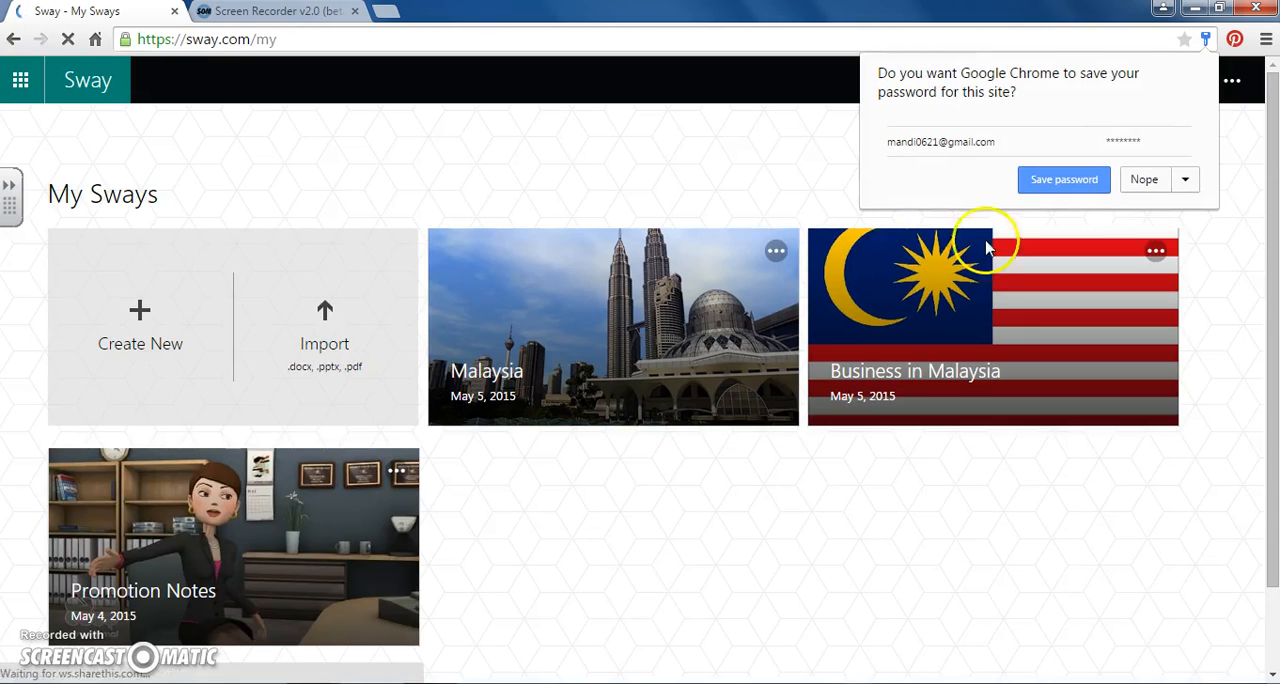
pyautogui.click(1143, 179)
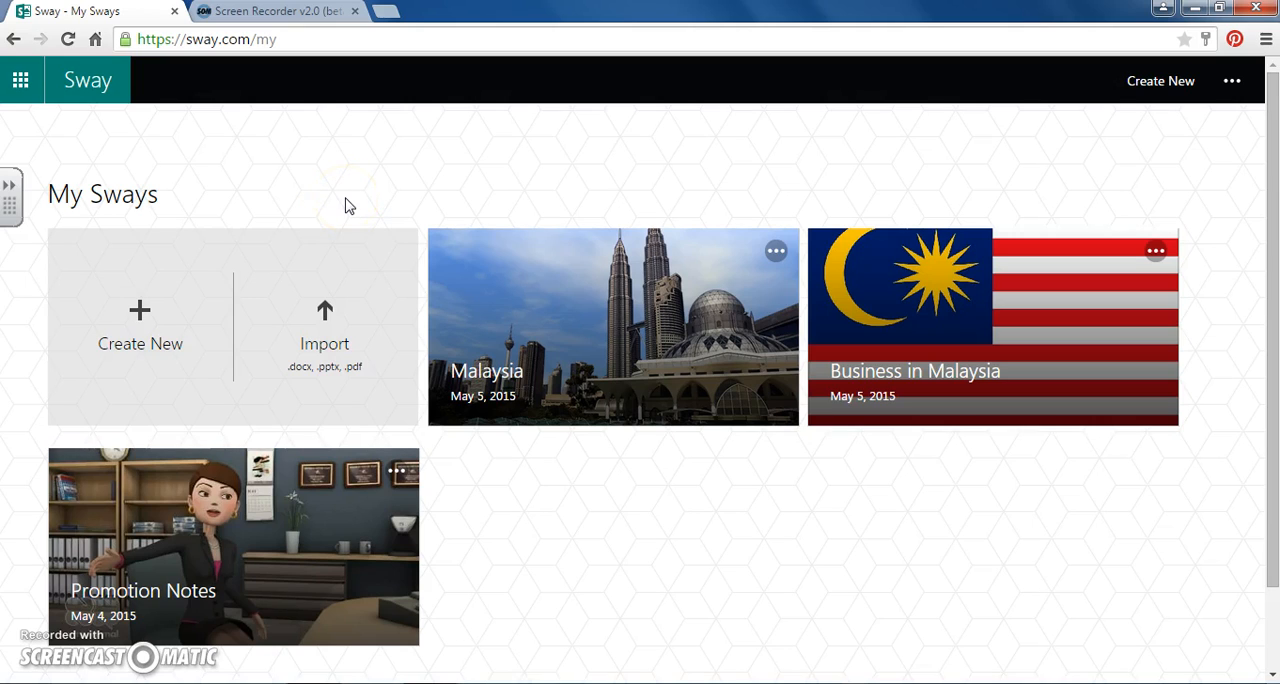
# - Import the "Malaysia Economic Activity Project" PowerPoint presentation as a new Sway
pyautogui.click(163, 322)
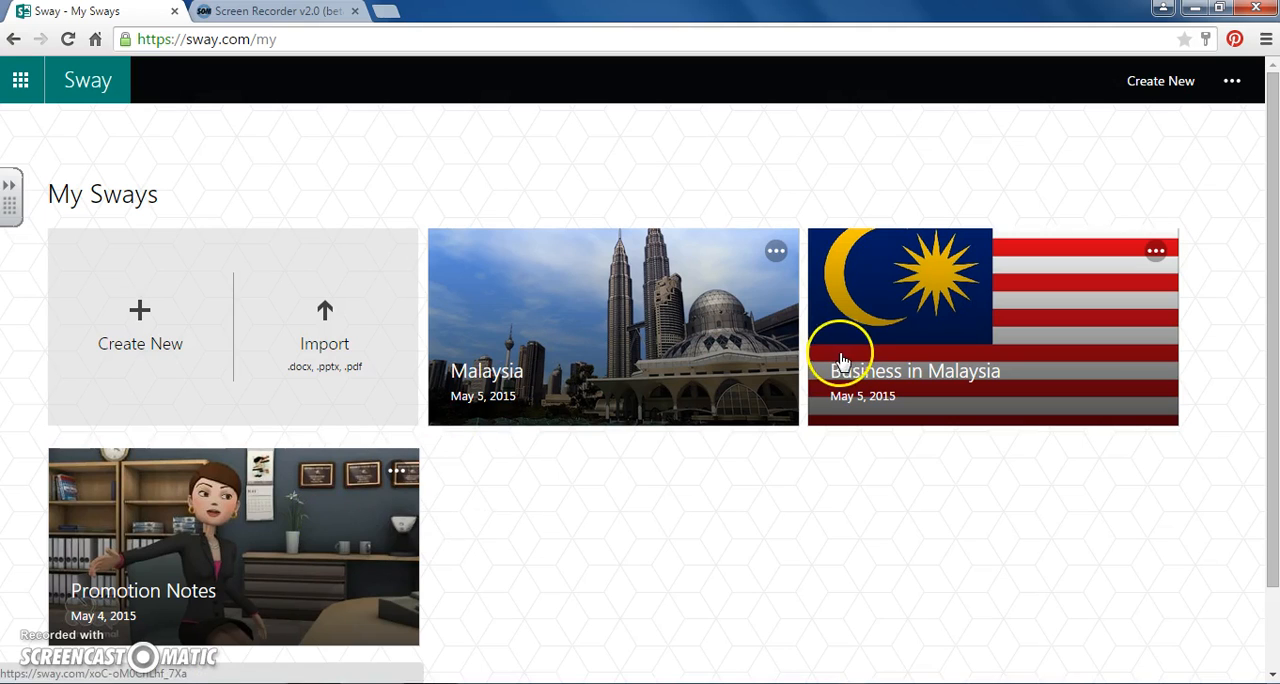
pyautogui.click(325, 320)
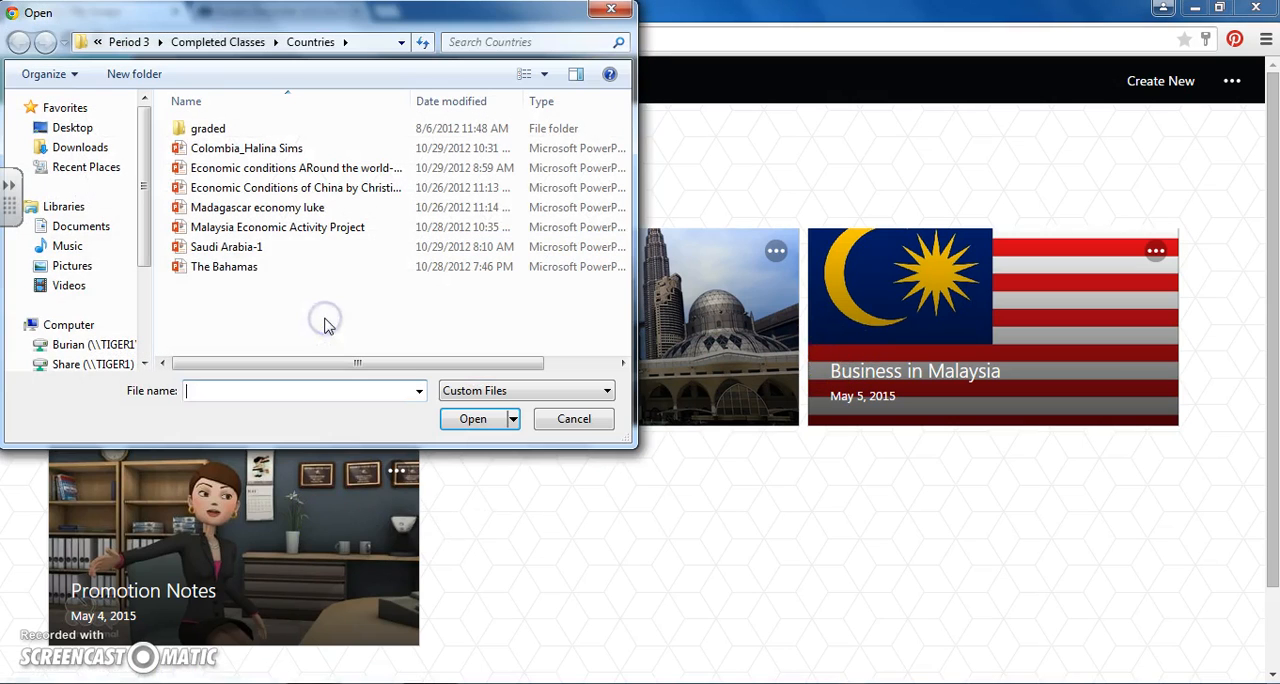
pyautogui.click(300, 226)
pyautogui.click(463, 422)
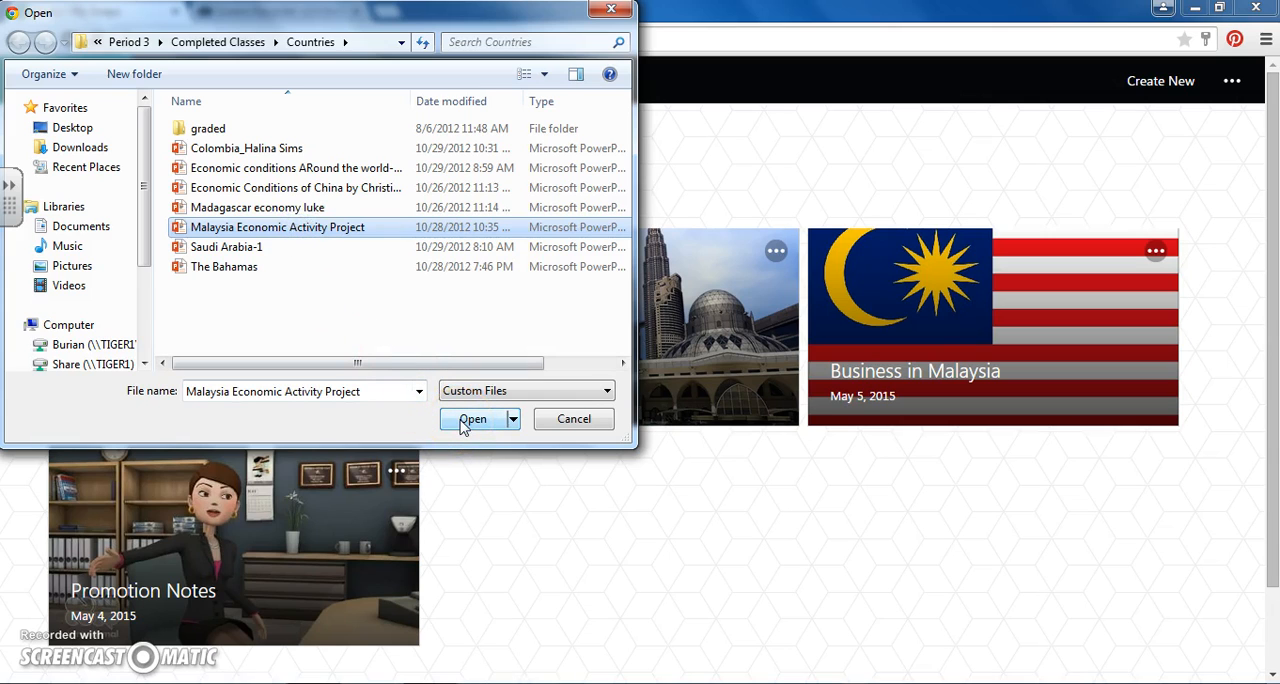
pyautogui.click(463, 421)
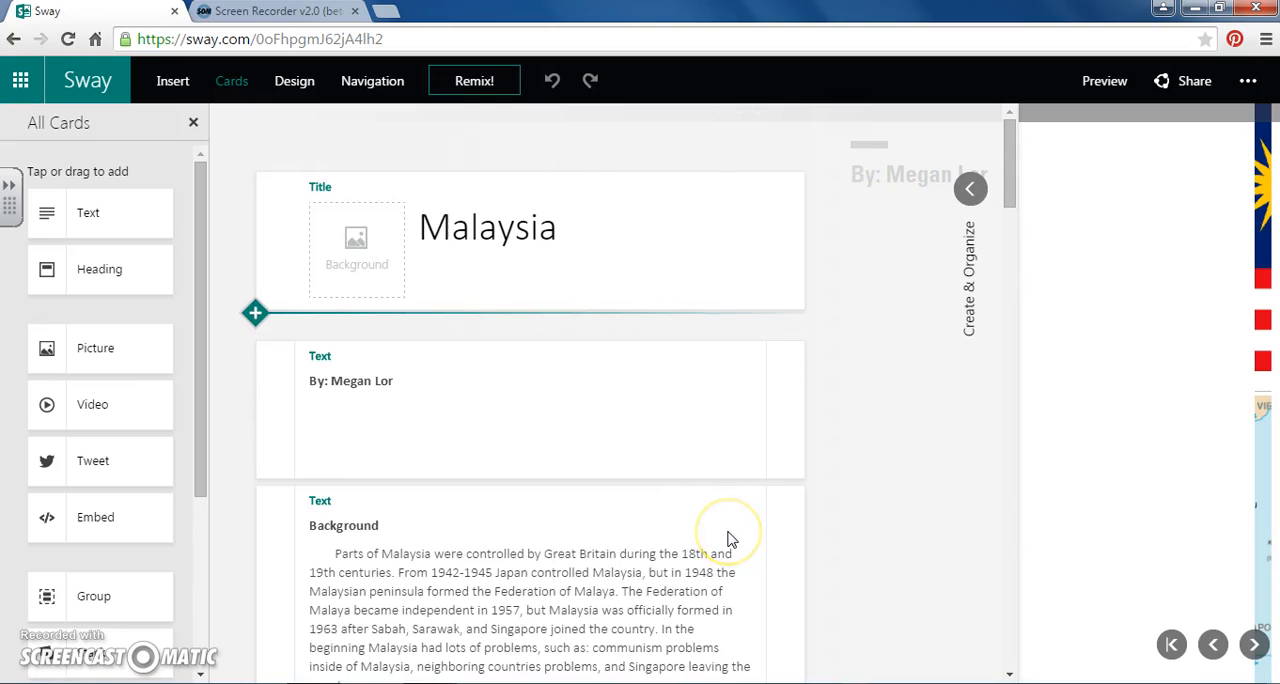
# - Search Bing images for "malaysia" and set the 540 x 360 picture of the twin towers and mosque as the title card's background
pyautogui.scroll(-3, 730, 538)
pyautogui.scroll(3, 728, 540)
pyautogui.scroll(-10, 629, 491)
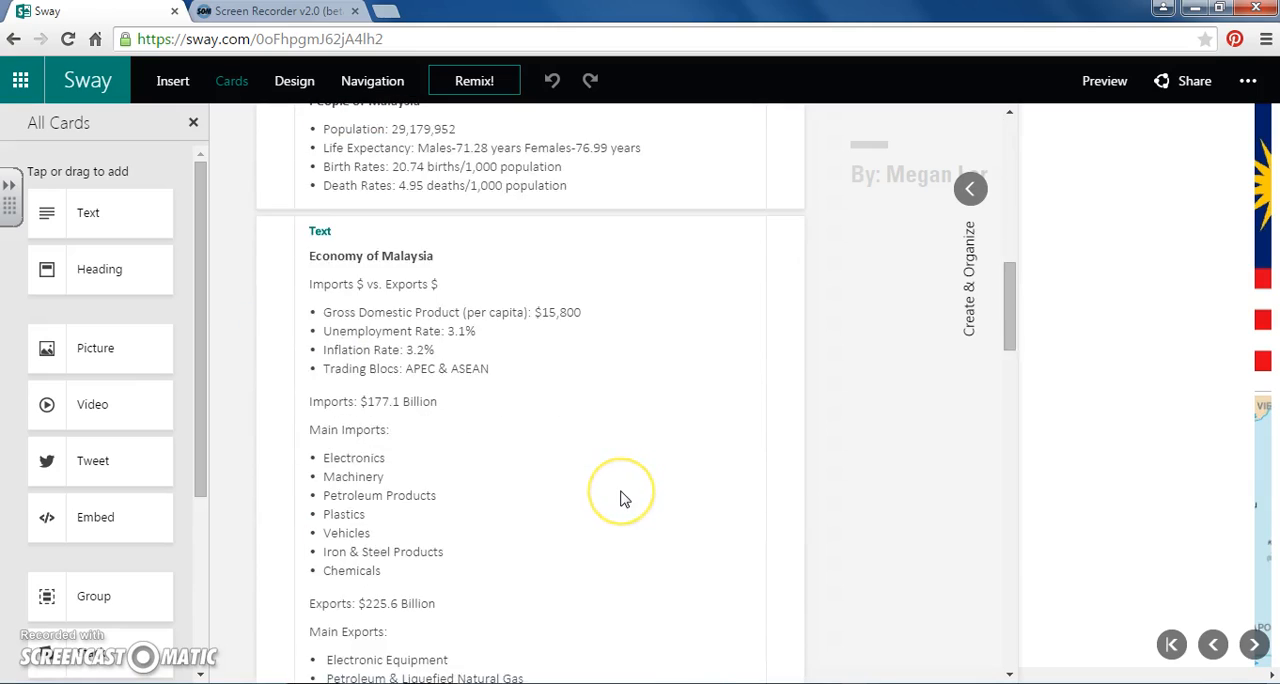
pyautogui.scroll(-15, 620, 498)
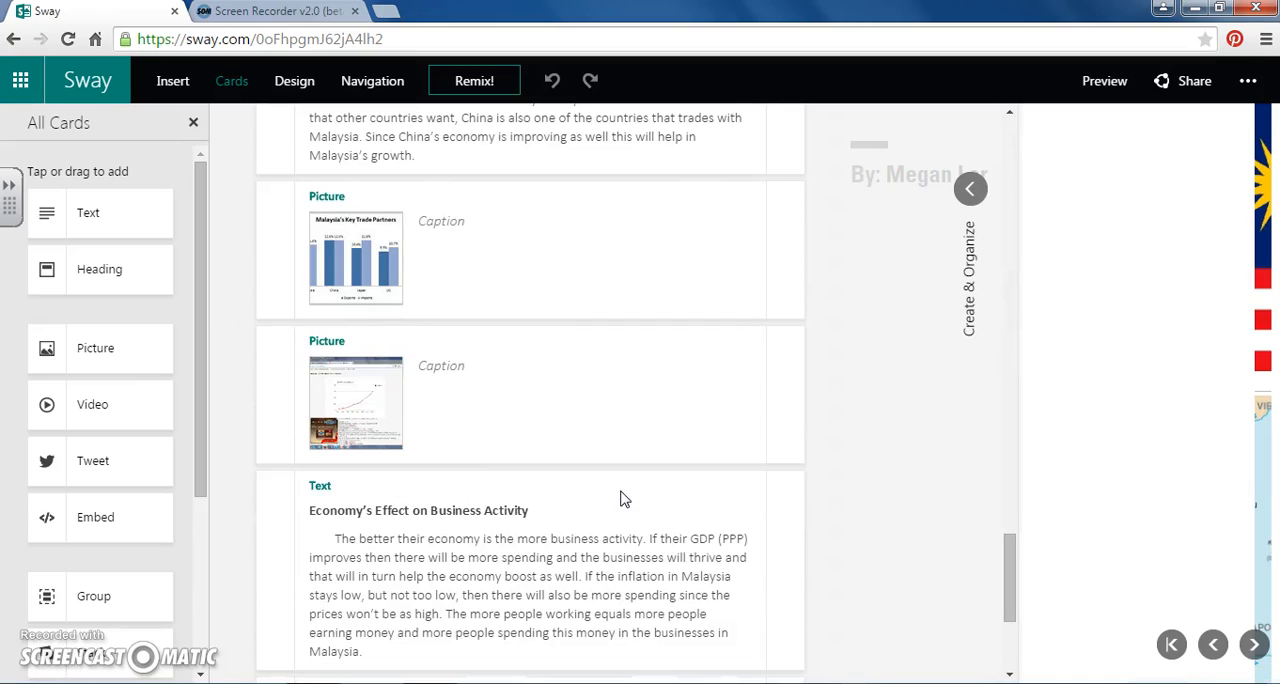
pyautogui.scroll(20, 620, 498)
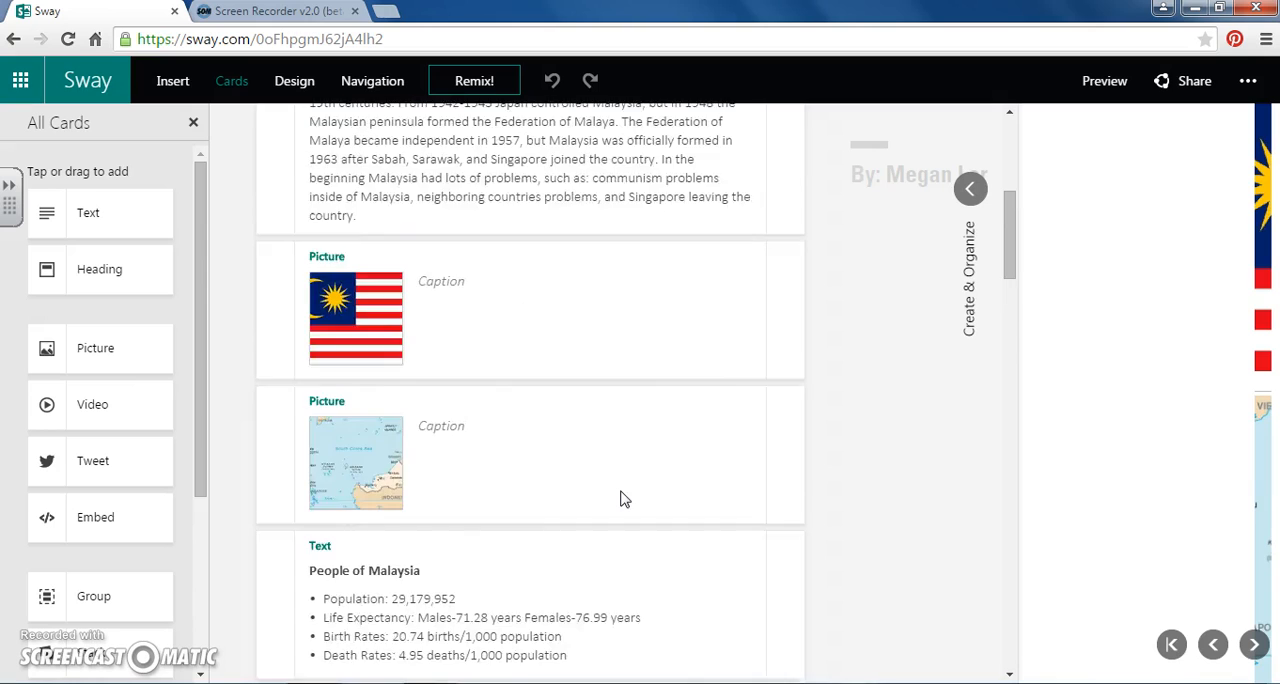
pyautogui.click(173, 84)
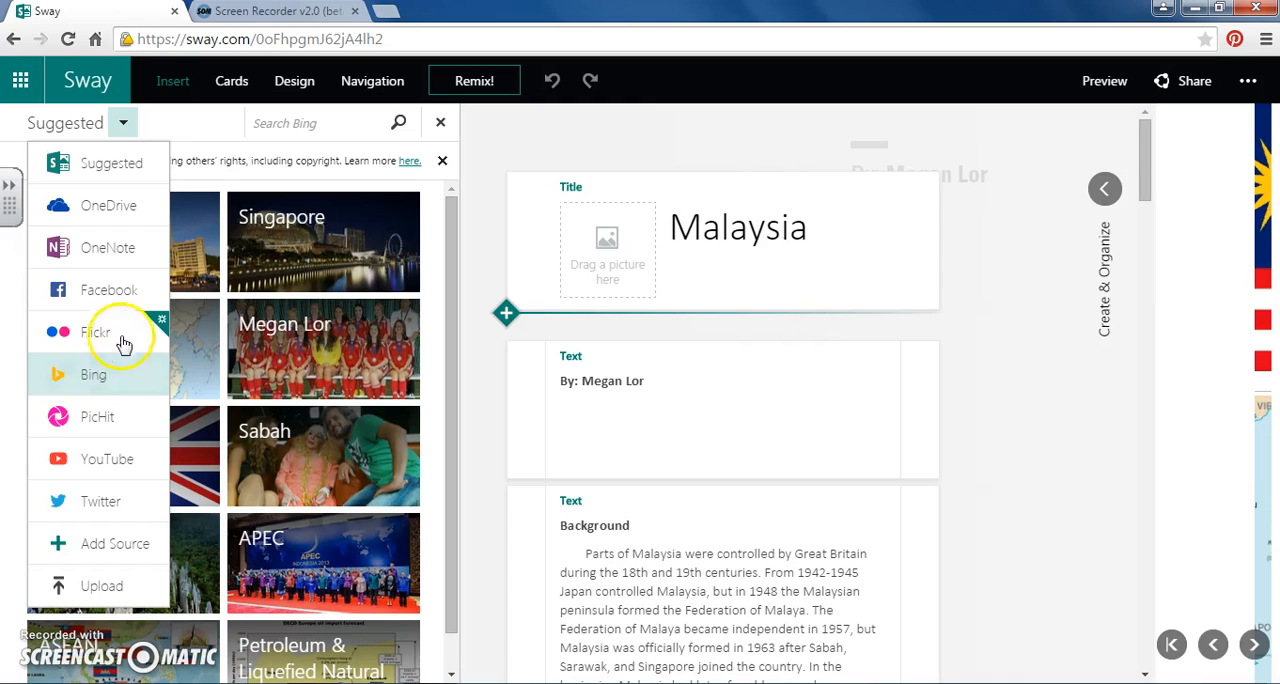
pyautogui.click(113, 292)
pyautogui.click(110, 215)
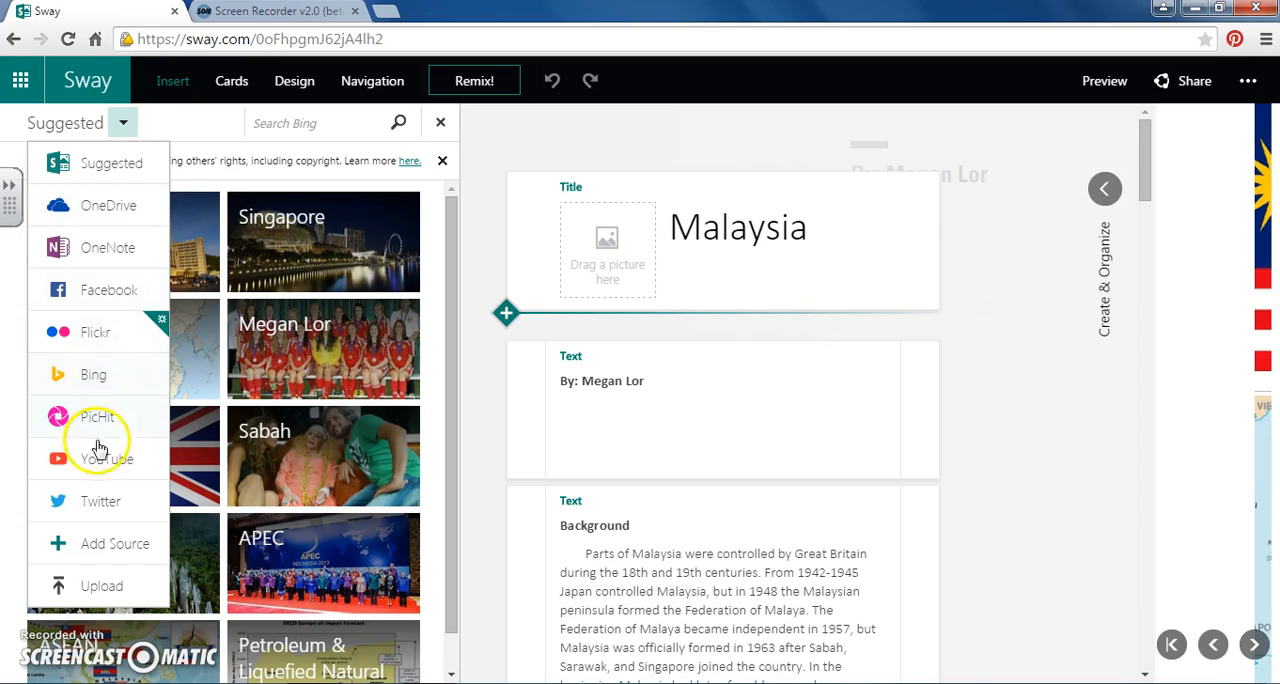
pyautogui.click(110, 376)
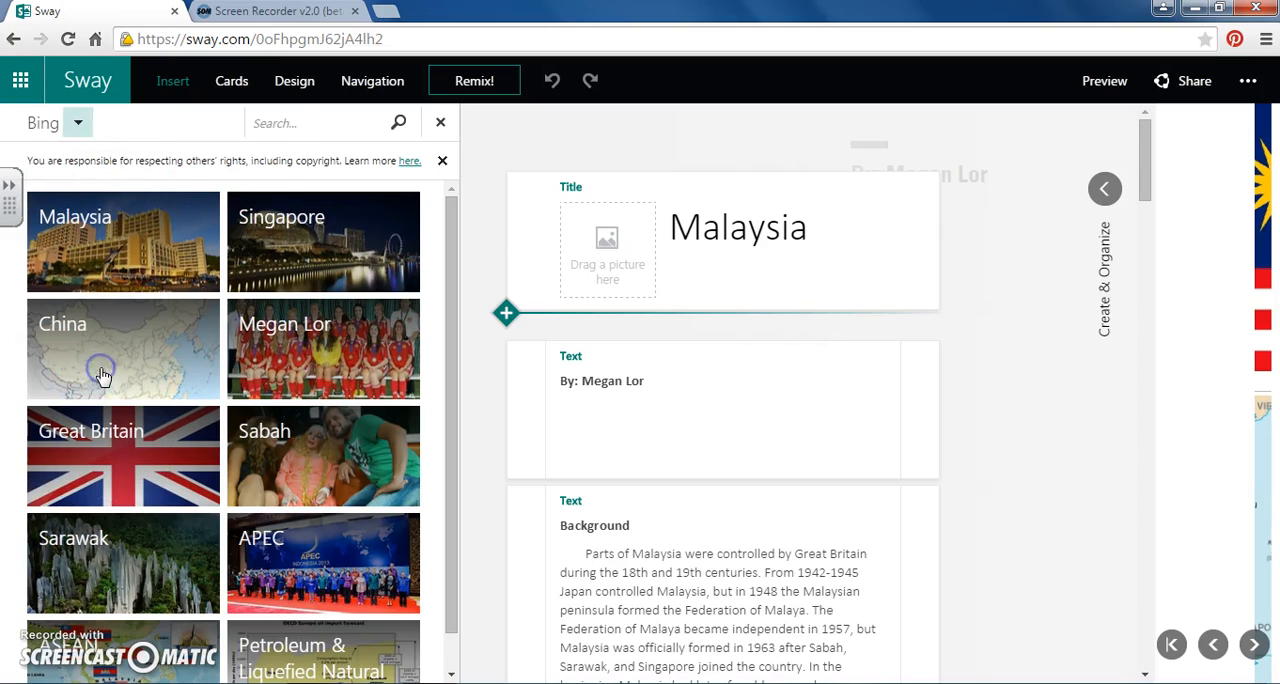
pyautogui.click(286, 126)
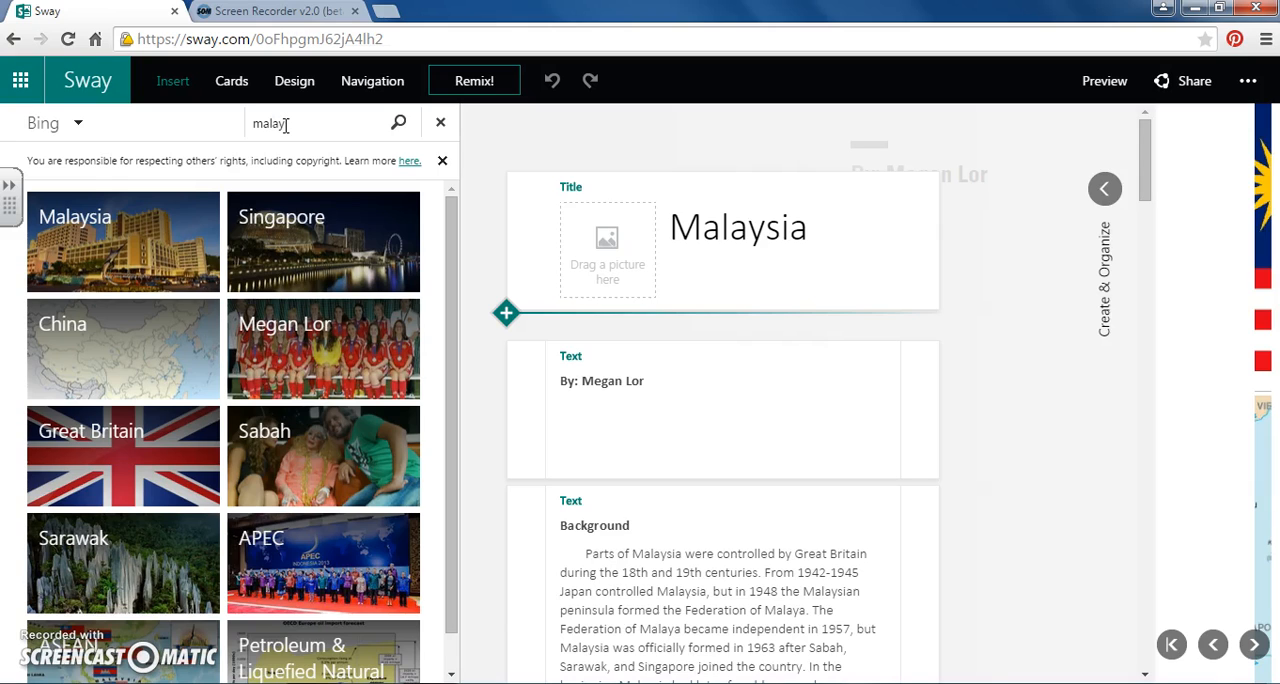
pyautogui.press('Return')
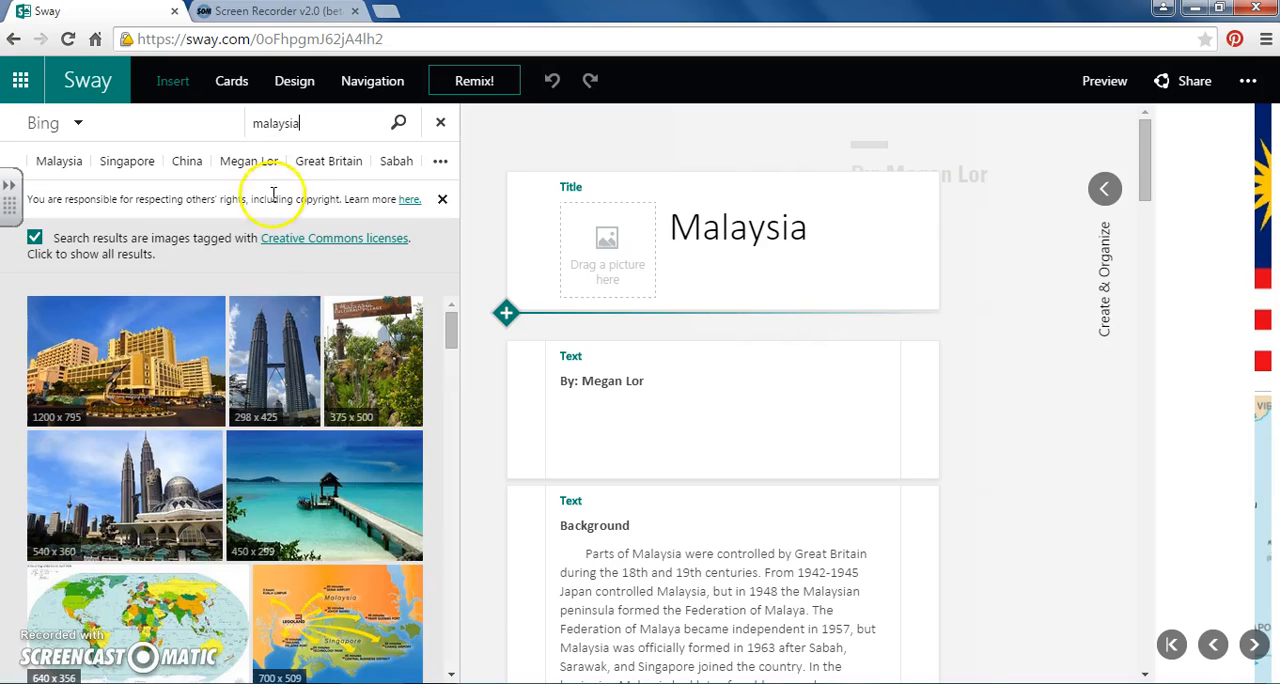
pyautogui.moveTo(185, 455); pyautogui.dragTo(610, 206)
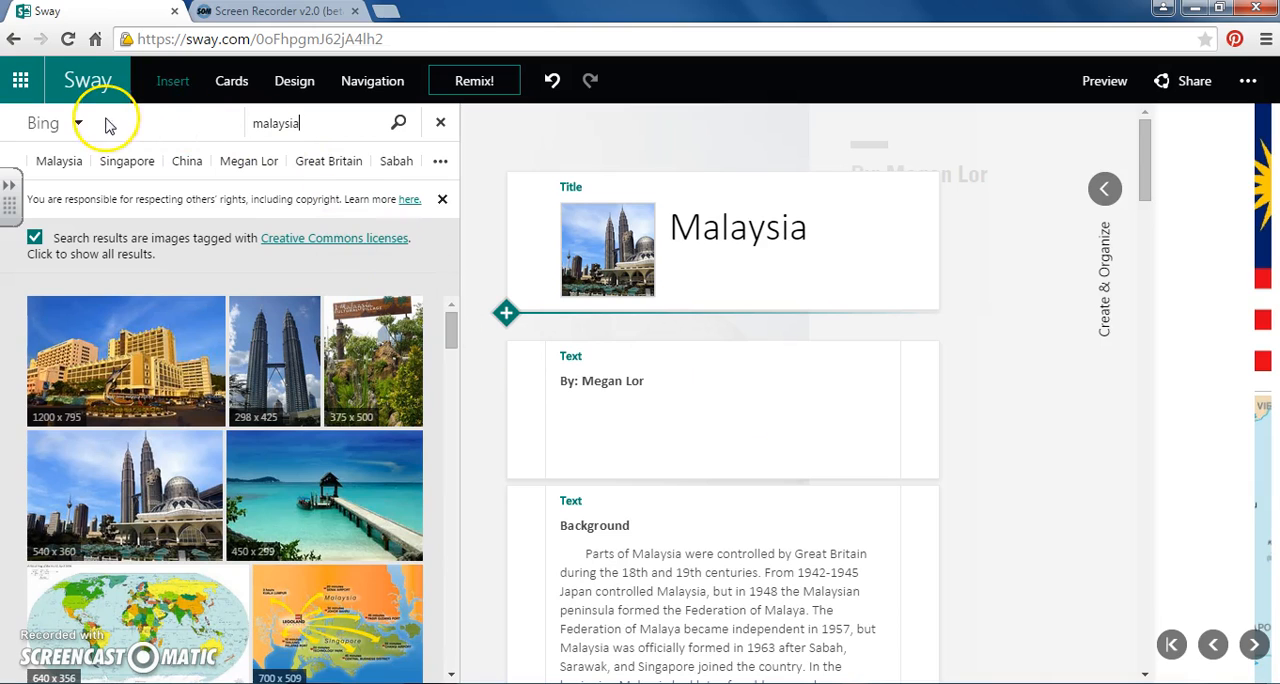
# - Search YouTube for "doing business in malaysia" and insert the 45:31 "Doing Business in Malaysia" video between the byline and Background cards
pyautogui.click(168, 84)
pyautogui.click(175, 82)
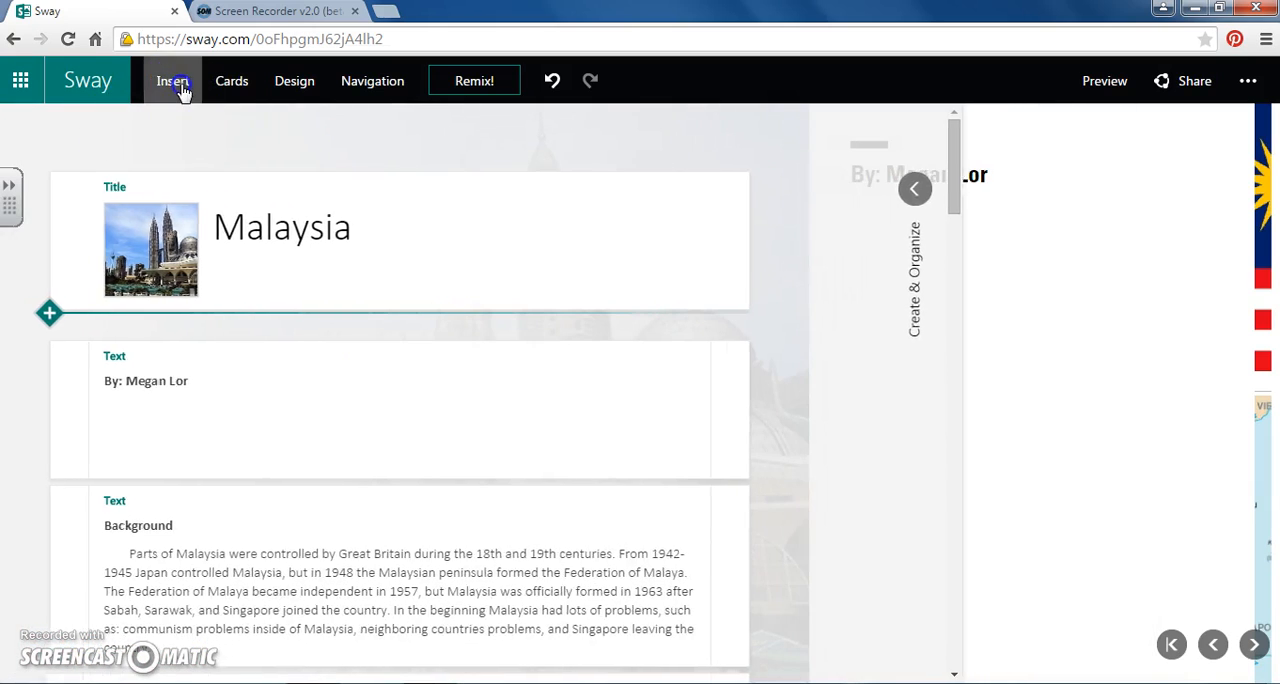
pyautogui.click(60, 122)
pyautogui.click(104, 458)
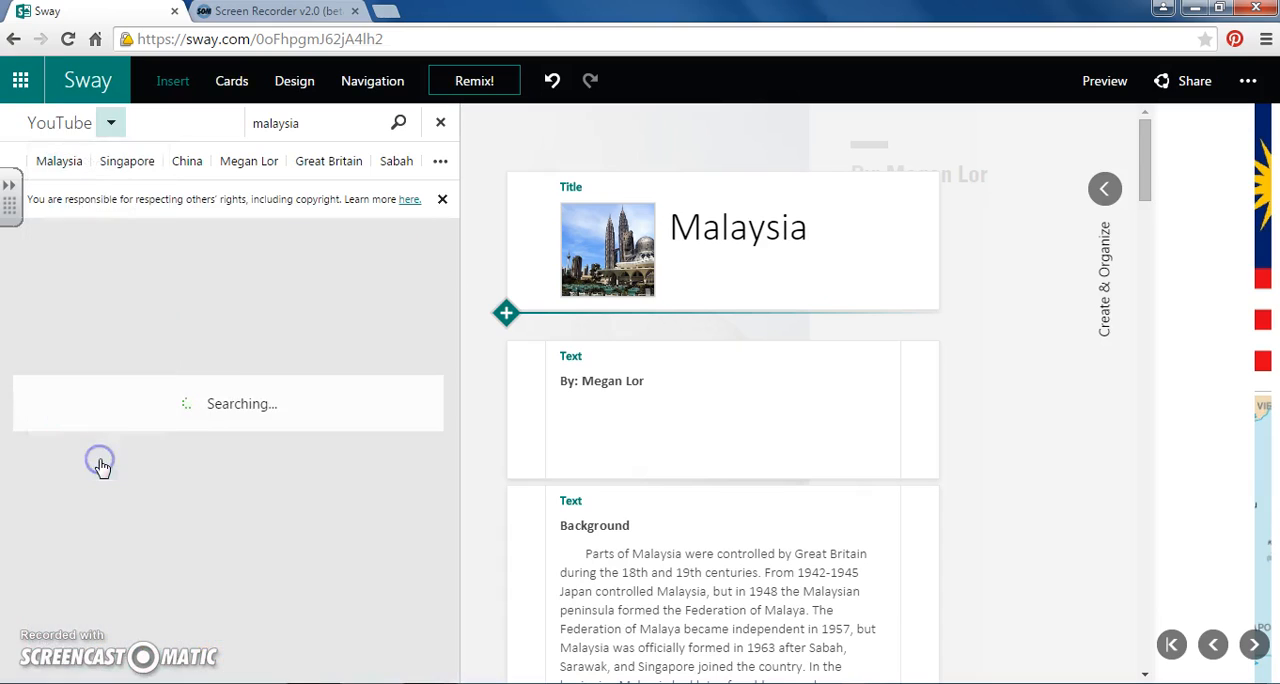
pyautogui.click(255, 124)
pyautogui.write('doing business in')
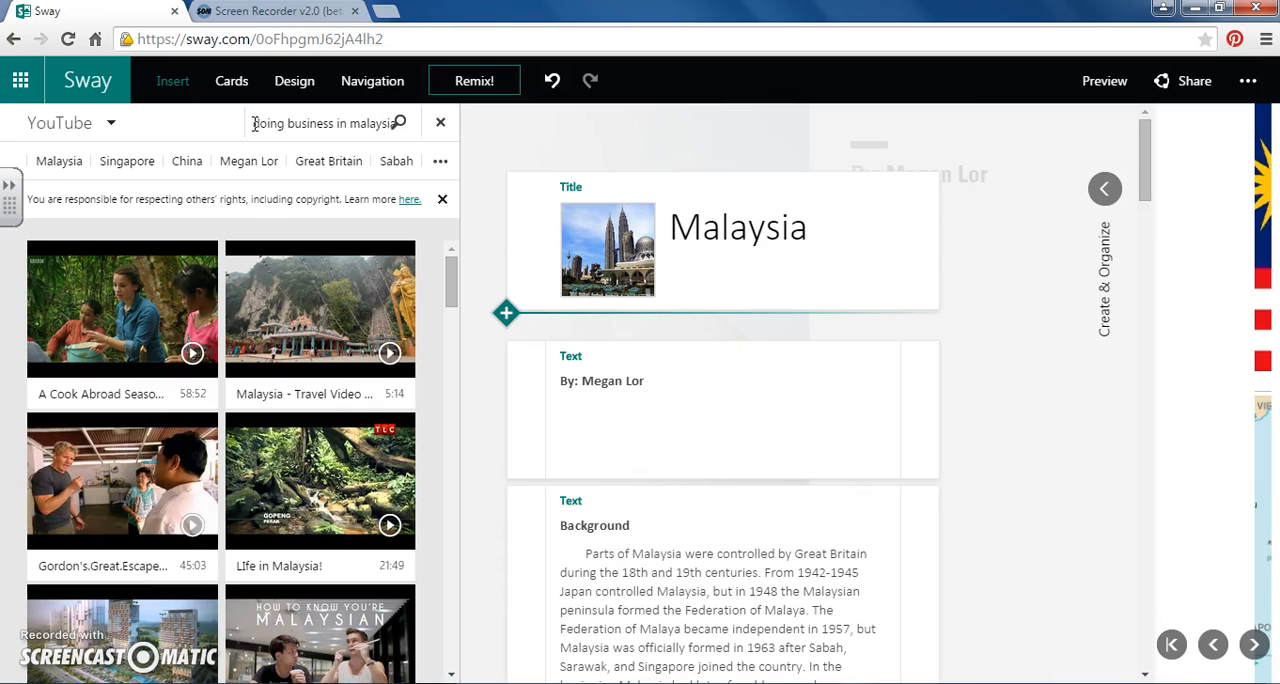
pyautogui.press('Return')
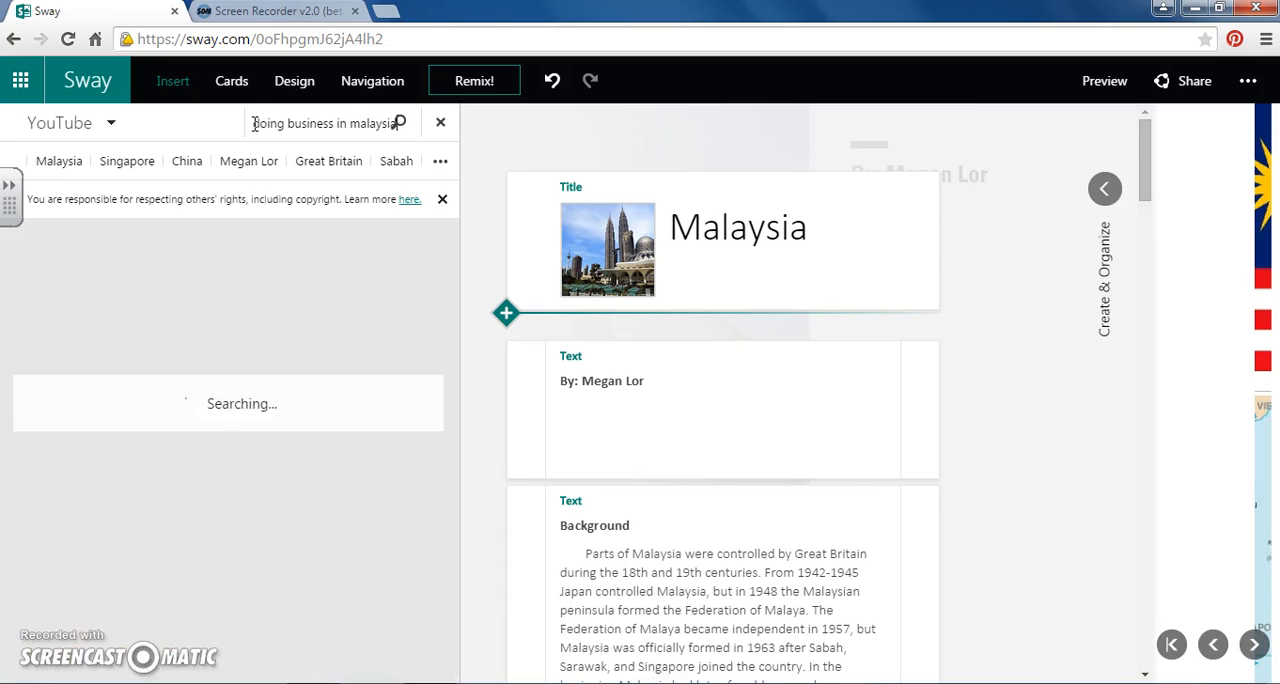
pyautogui.moveTo(113, 322); pyautogui.dragTo(648, 482)
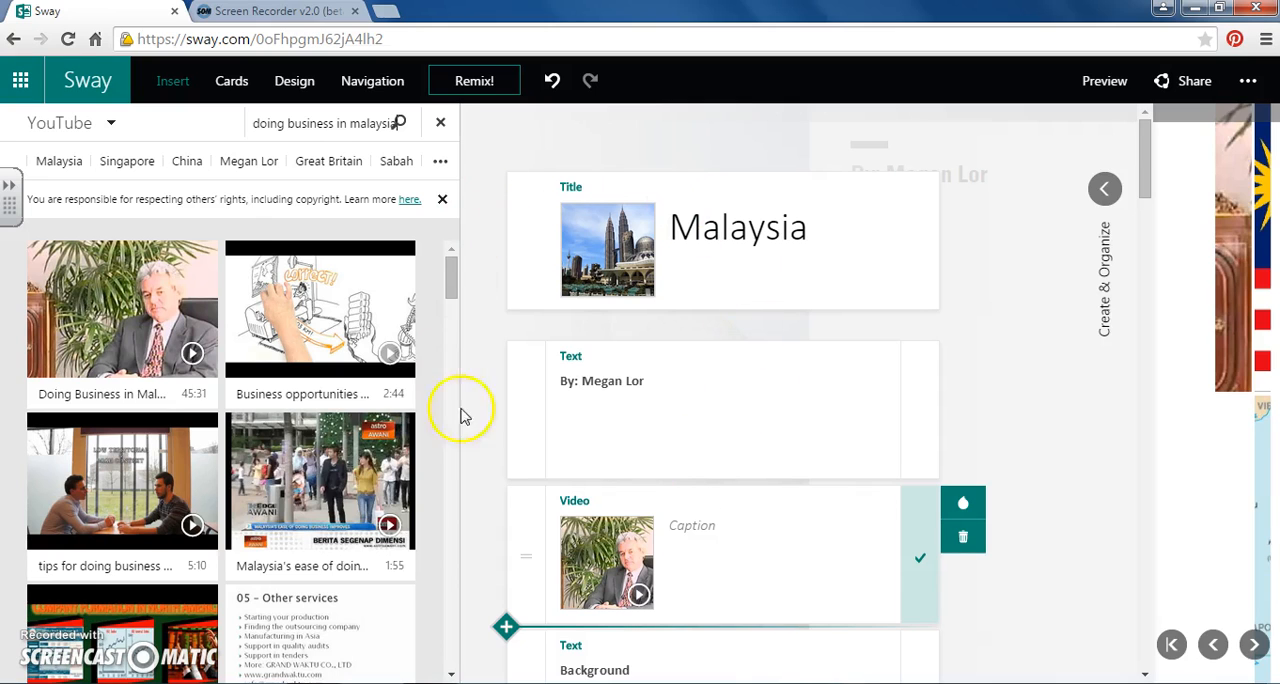
pyautogui.click(440, 122)
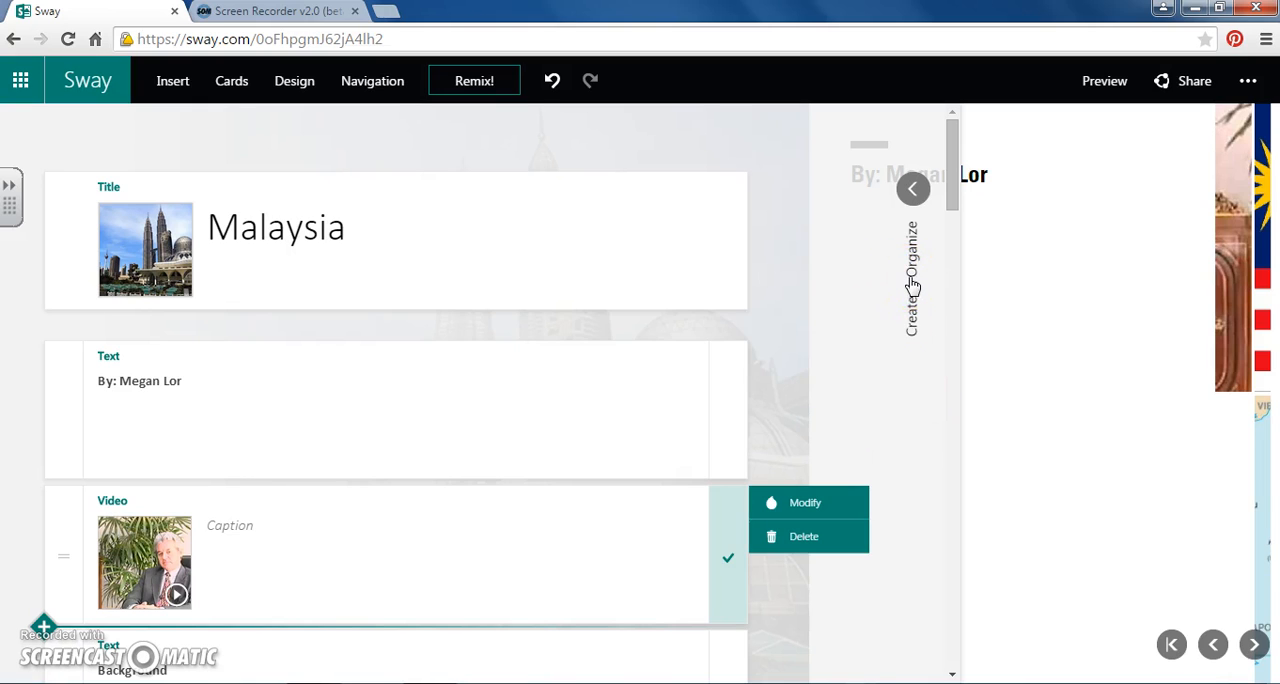
# - Apply the linen-textured design with thin ABC lettering and dark green dots to the Sway
pyautogui.click(912, 285)
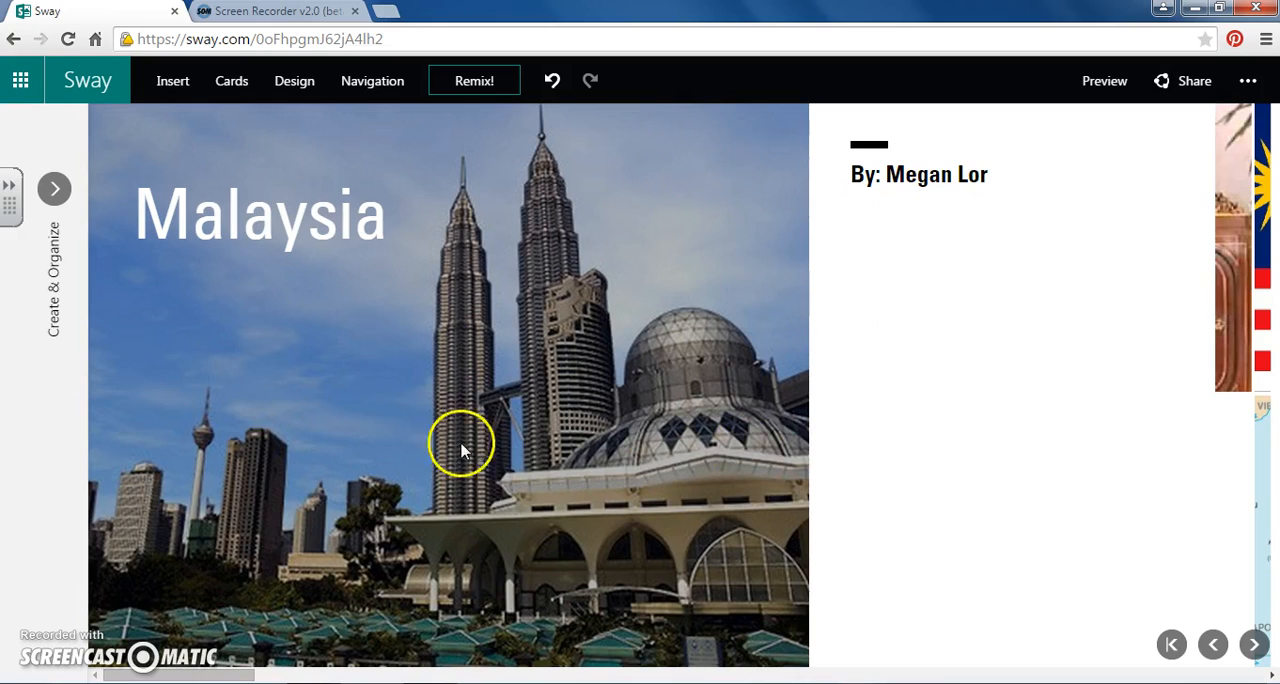
pyautogui.click(49, 190)
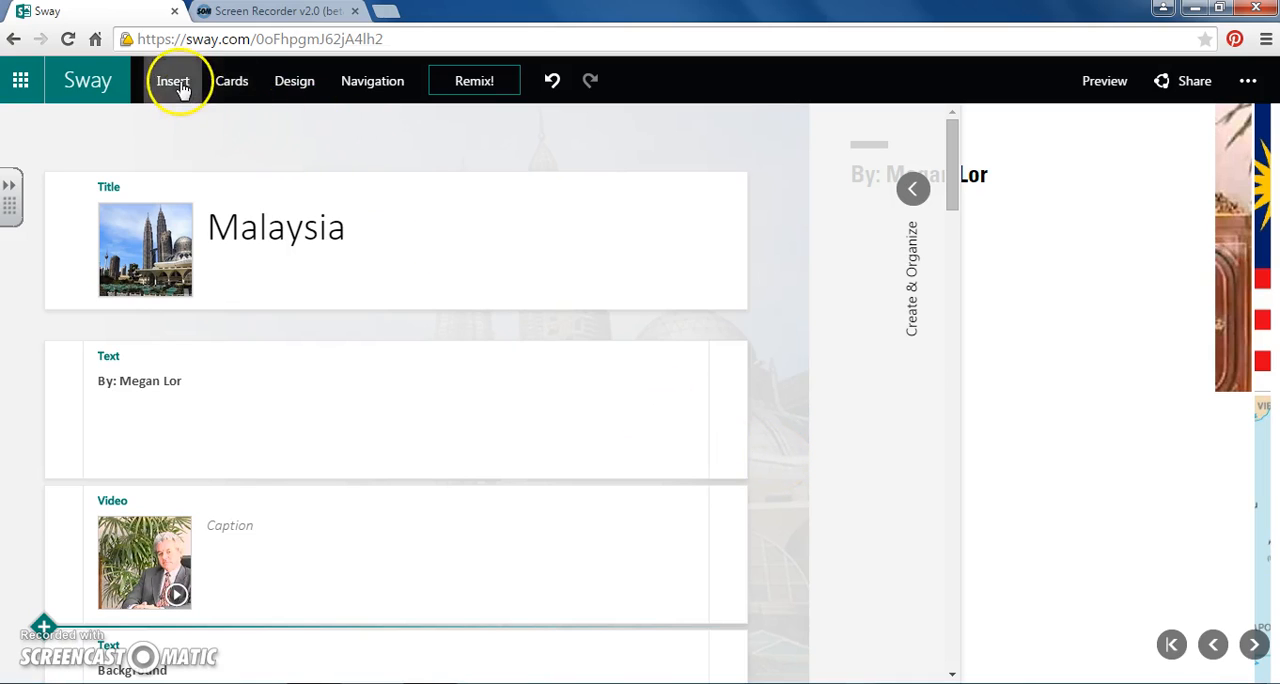
pyautogui.click(229, 81)
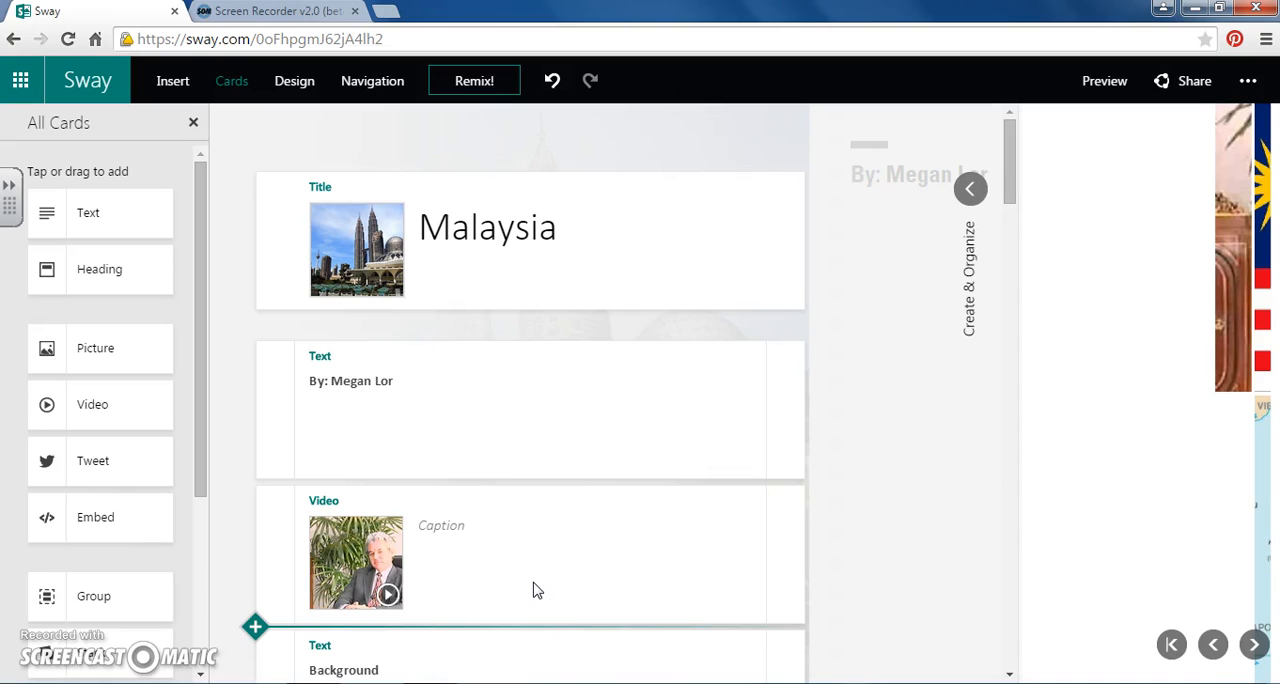
pyautogui.click(294, 81)
pyautogui.click(378, 467)
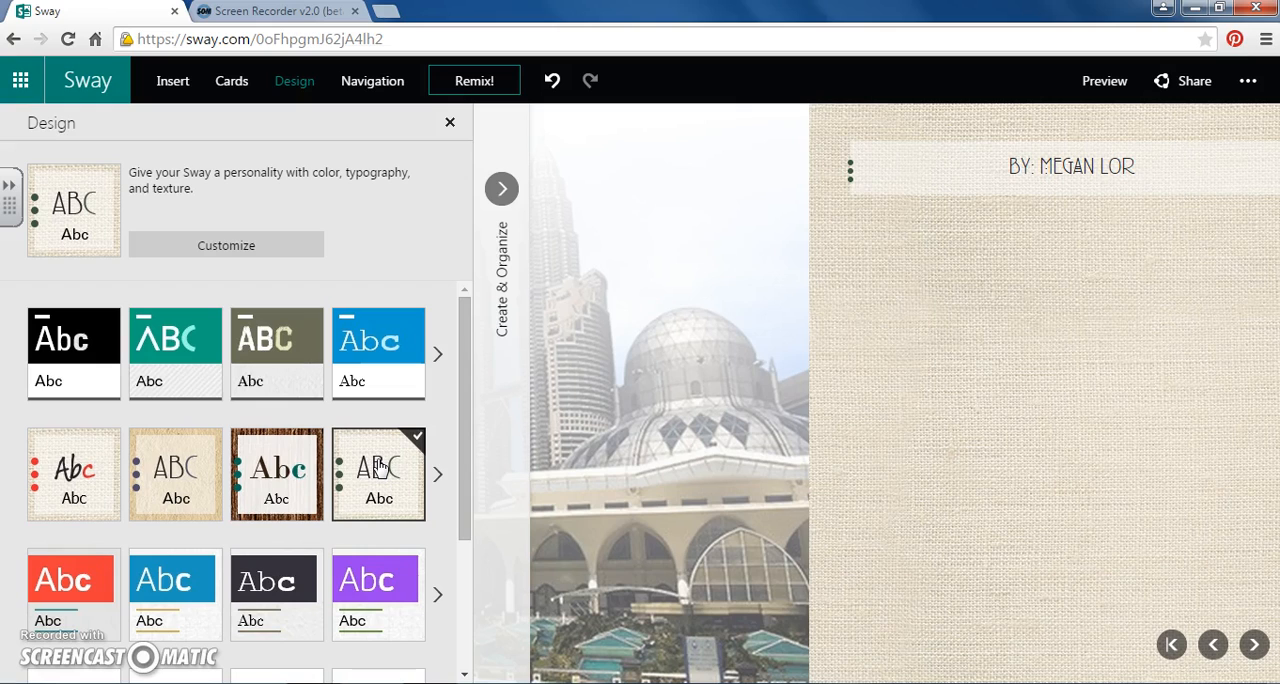
pyautogui.click(378, 467)
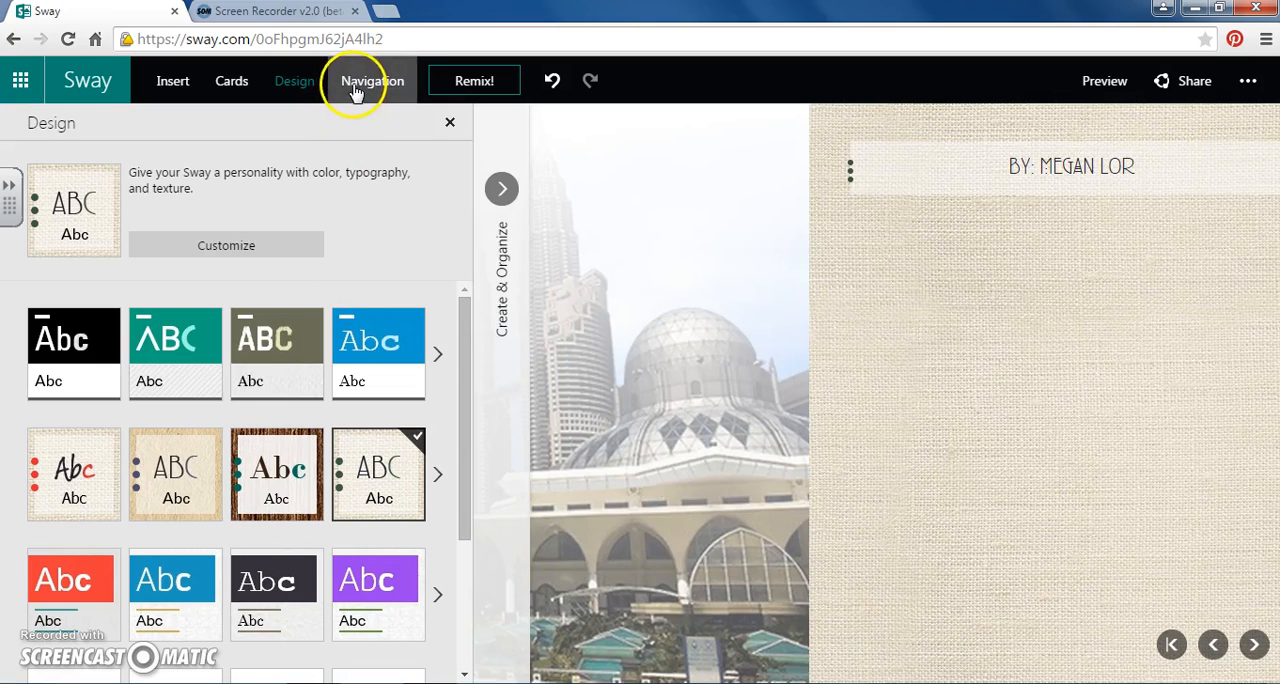
# - Set the Sway's navigation layout to vertical scrolling
pyautogui.click(355, 88)
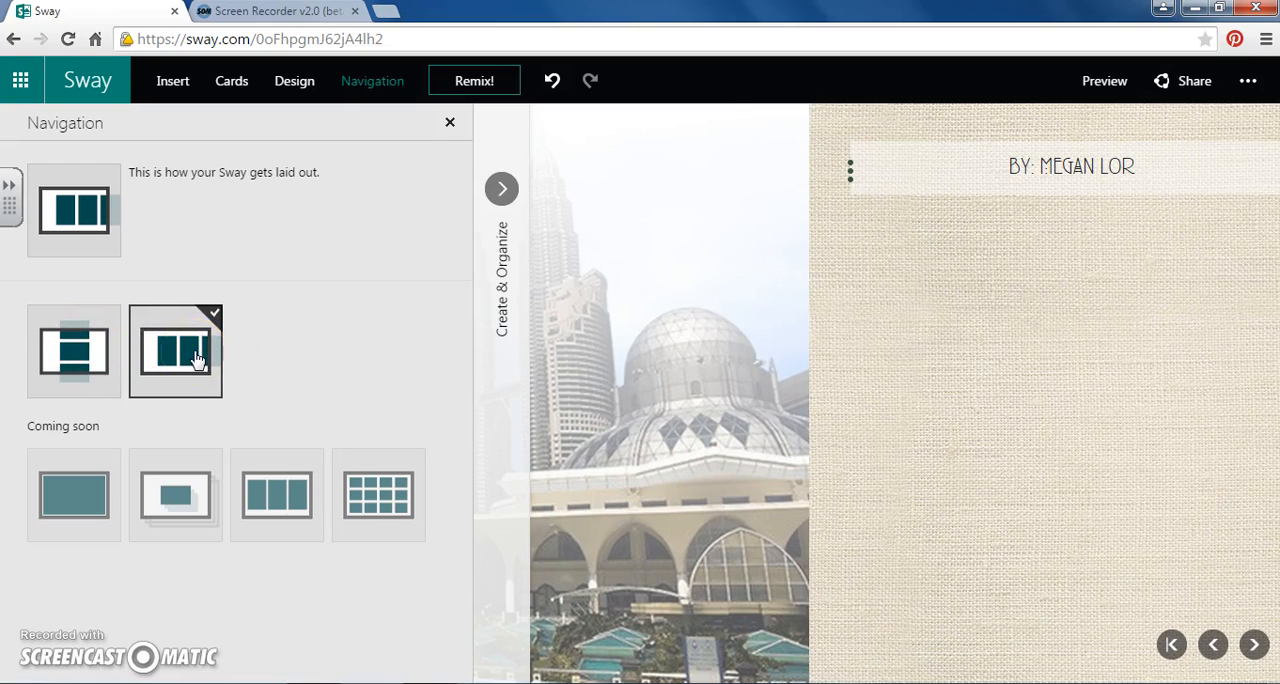
pyautogui.click(70, 355)
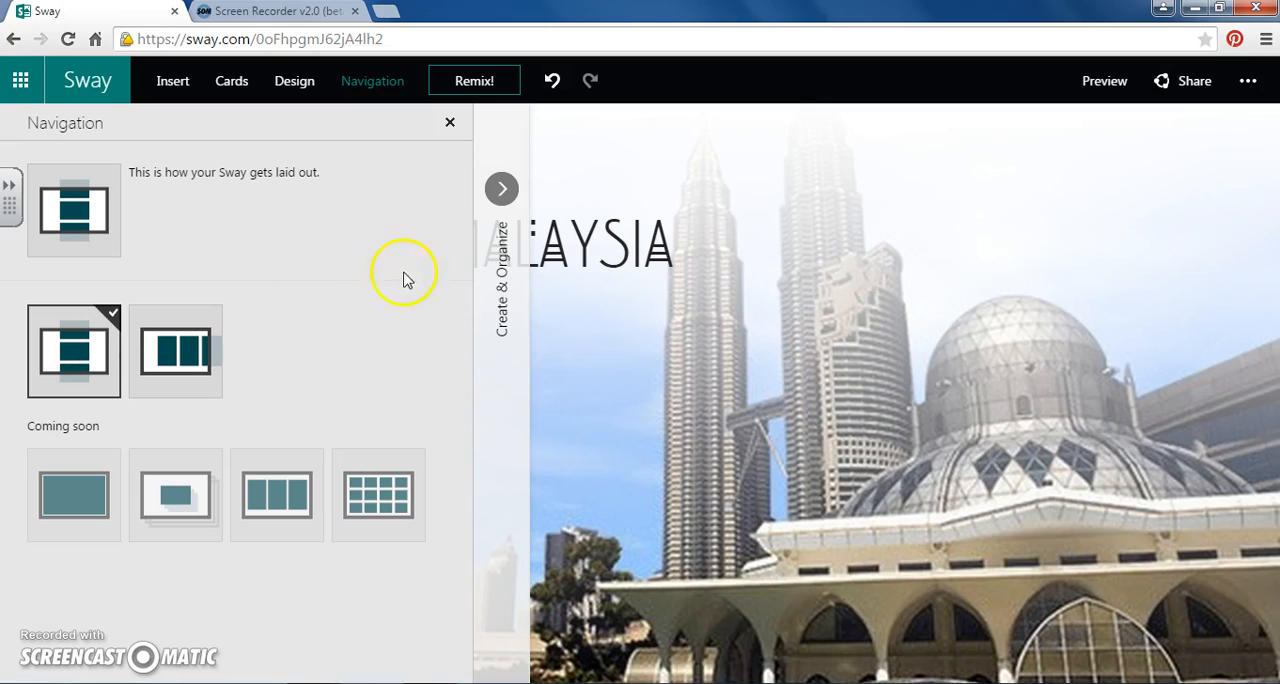
pyautogui.click(451, 124)
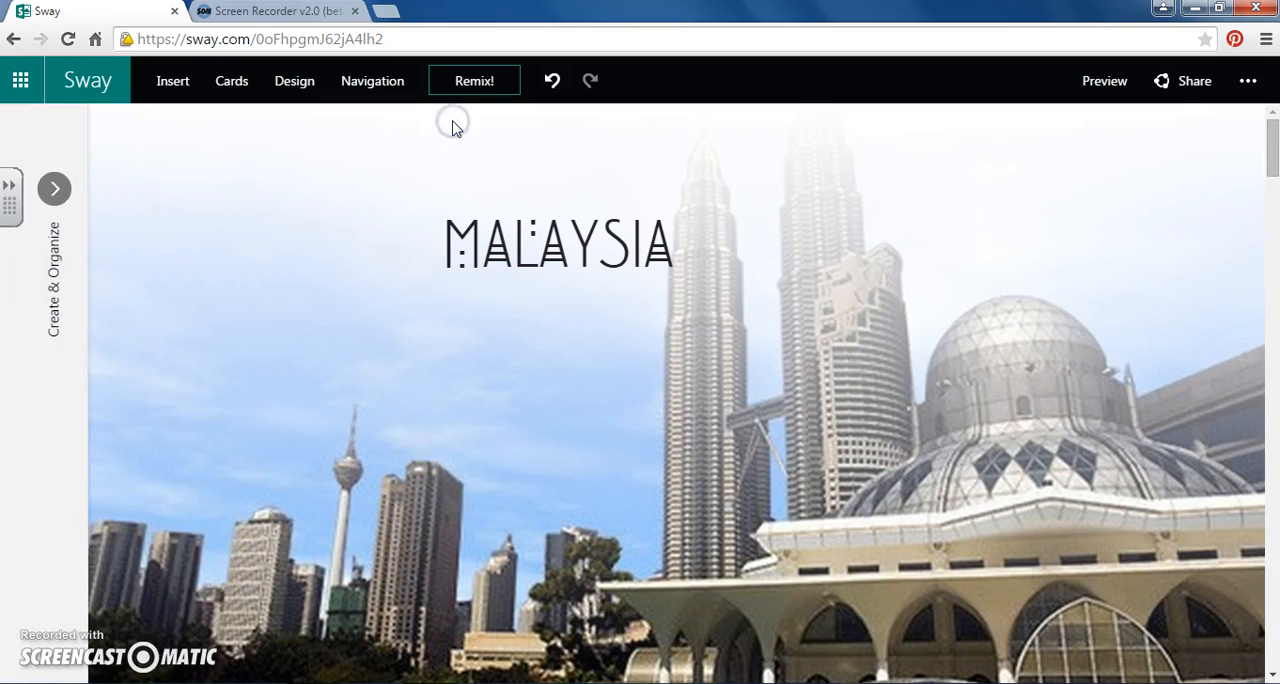
# - Preview the finished Sway, playing and pausing the embedded business video and reading on to the Background text
pyautogui.click(1114, 88)
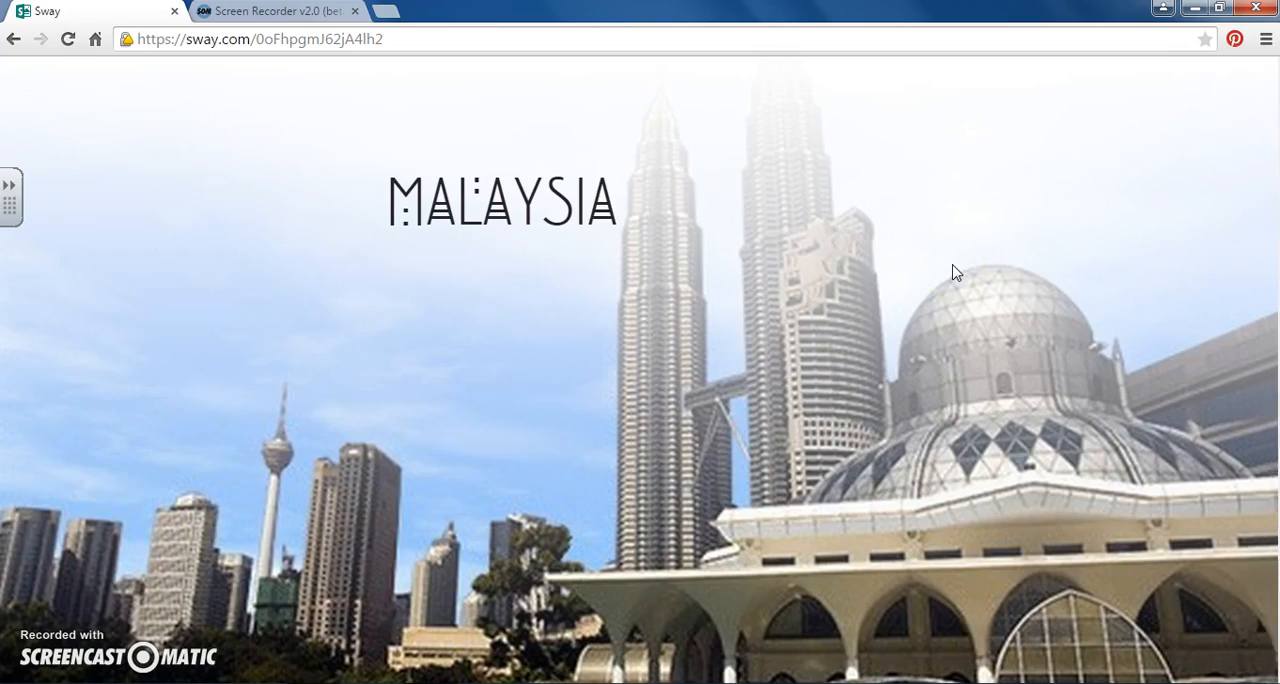
pyautogui.scroll(-3, 953, 272)
pyautogui.scroll(-5, 953, 272)
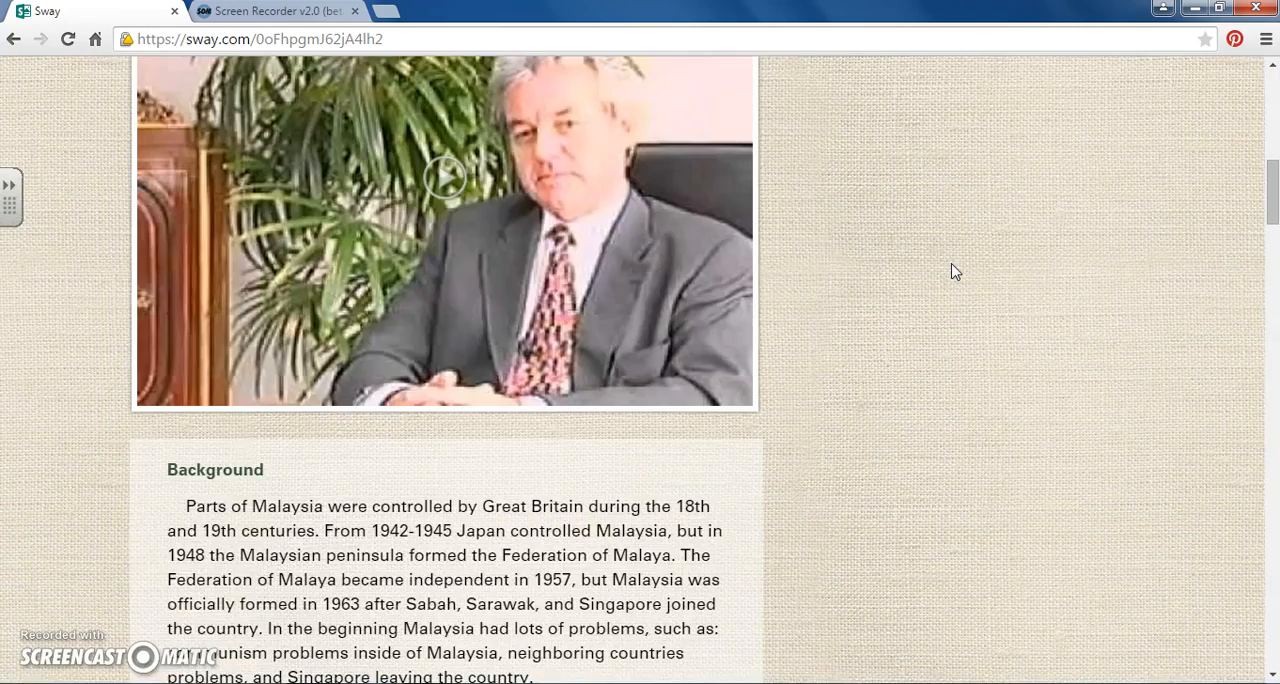
pyautogui.click(425, 185)
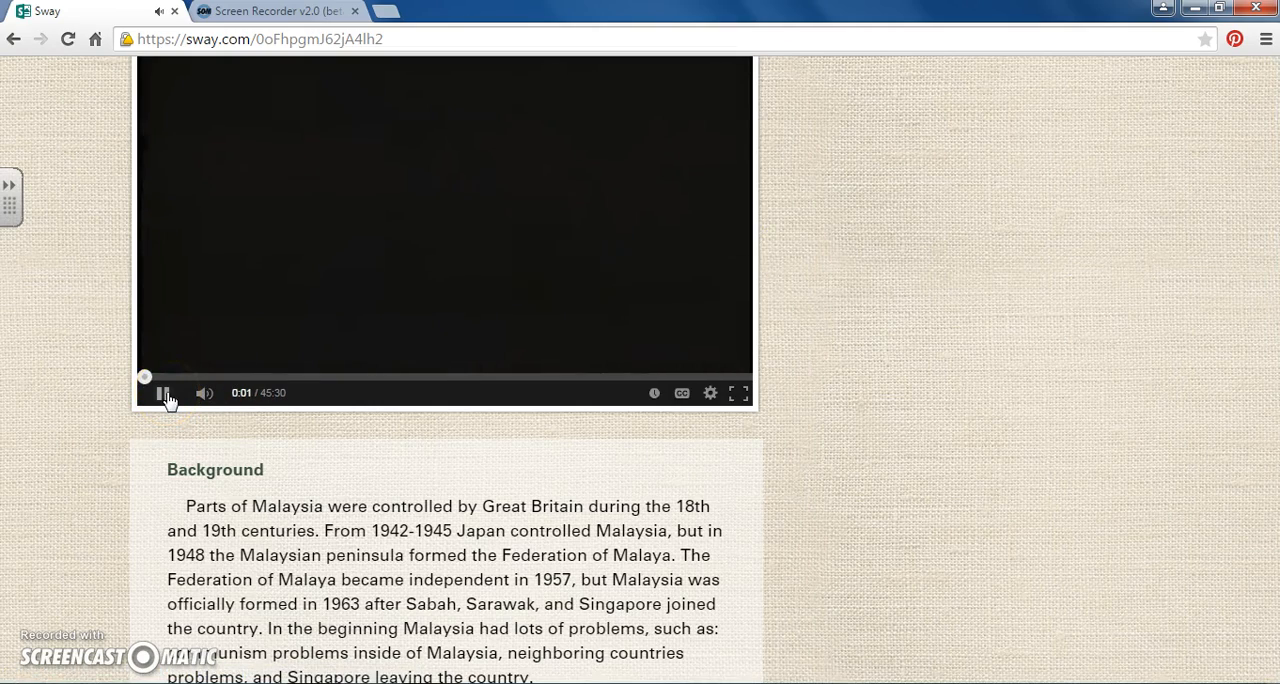
pyautogui.click(164, 395)
pyautogui.scroll(-1, 697, 400)
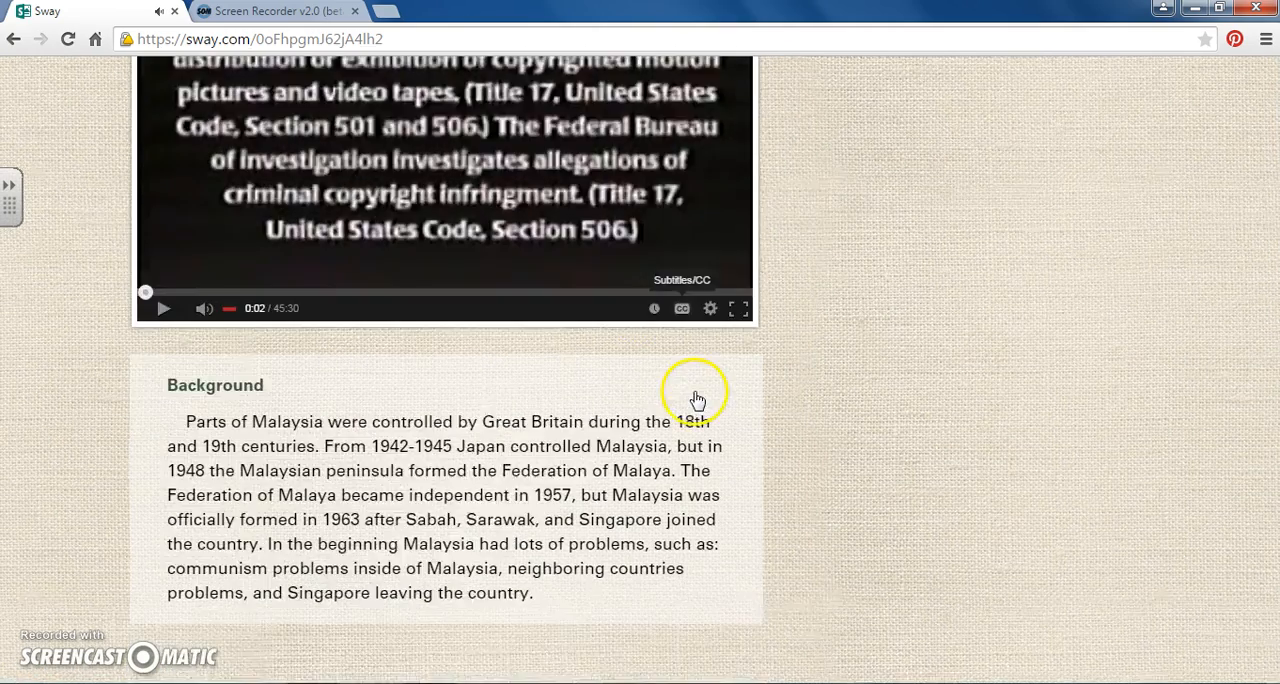
# - Review the rest of the previewed Sway from the flag and map through the economy, Fun Facts, photos and future sections to Sources
pyautogui.scroll(-5, 697, 400)
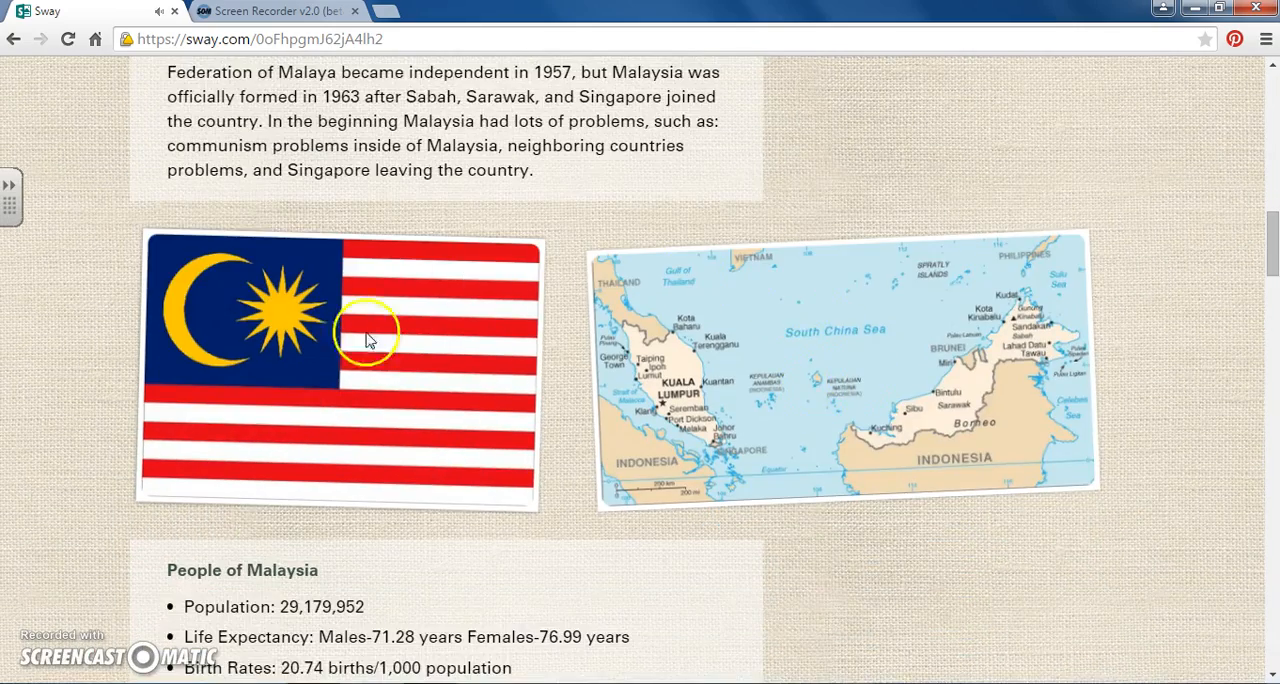
pyautogui.scroll(-3, 430, 400)
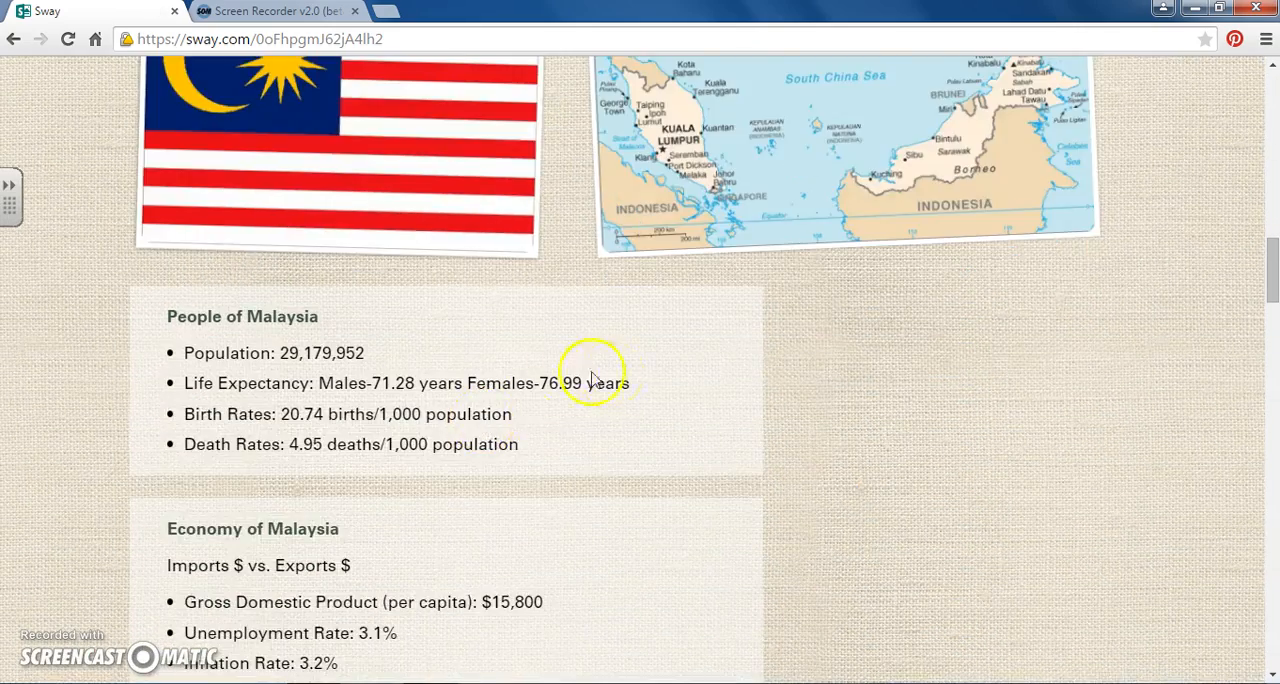
pyautogui.scroll(-6, 592, 381)
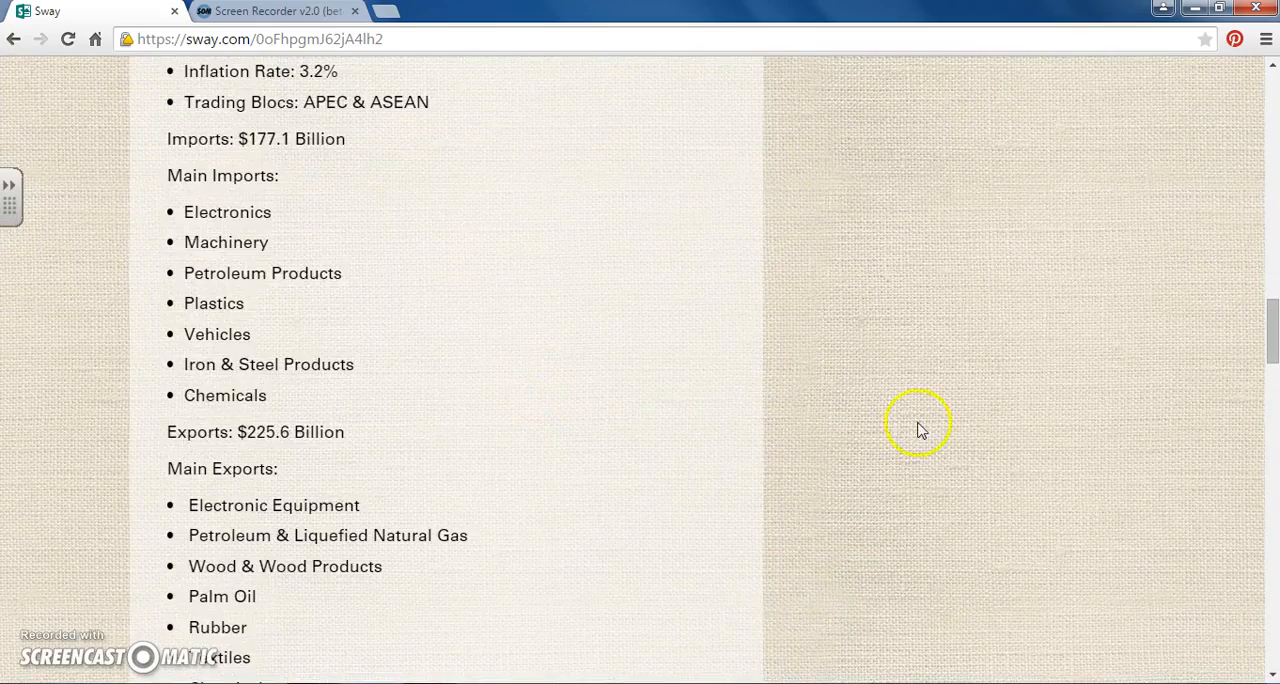
pyautogui.scroll(-12, 916, 428)
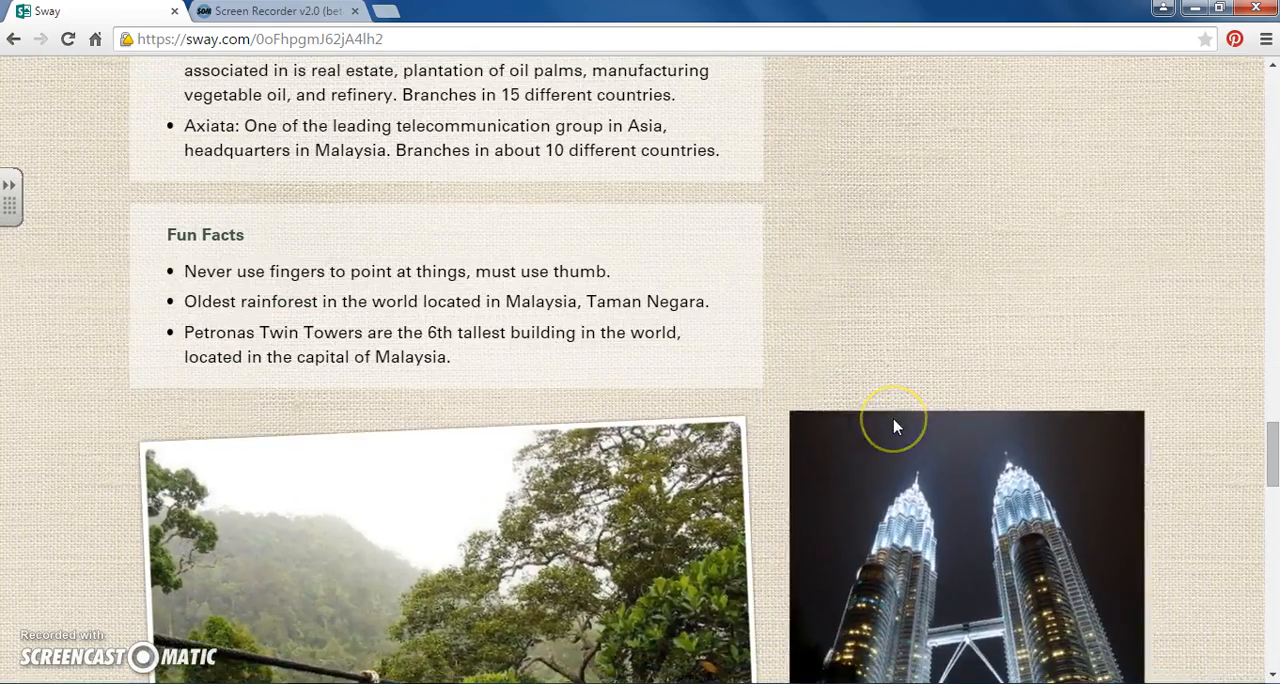
pyautogui.scroll(-3, 895, 427)
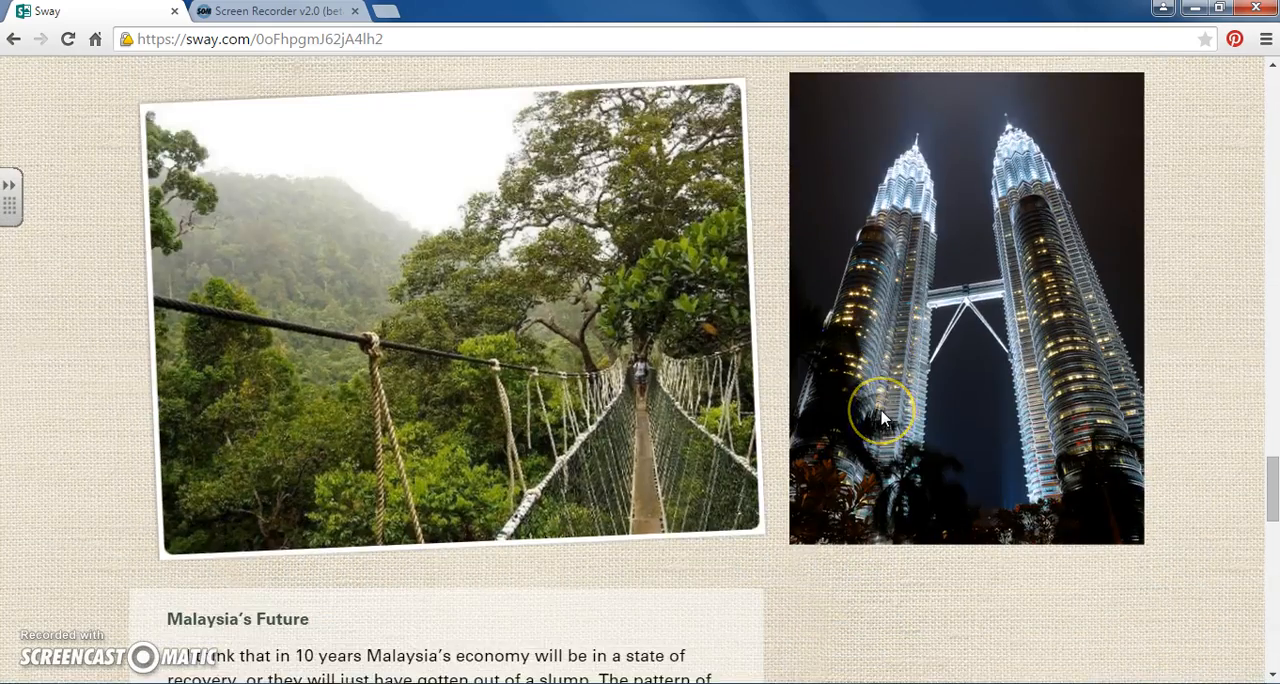
pyautogui.scroll(-6, 882, 418)
pyautogui.scroll(5, 880, 418)
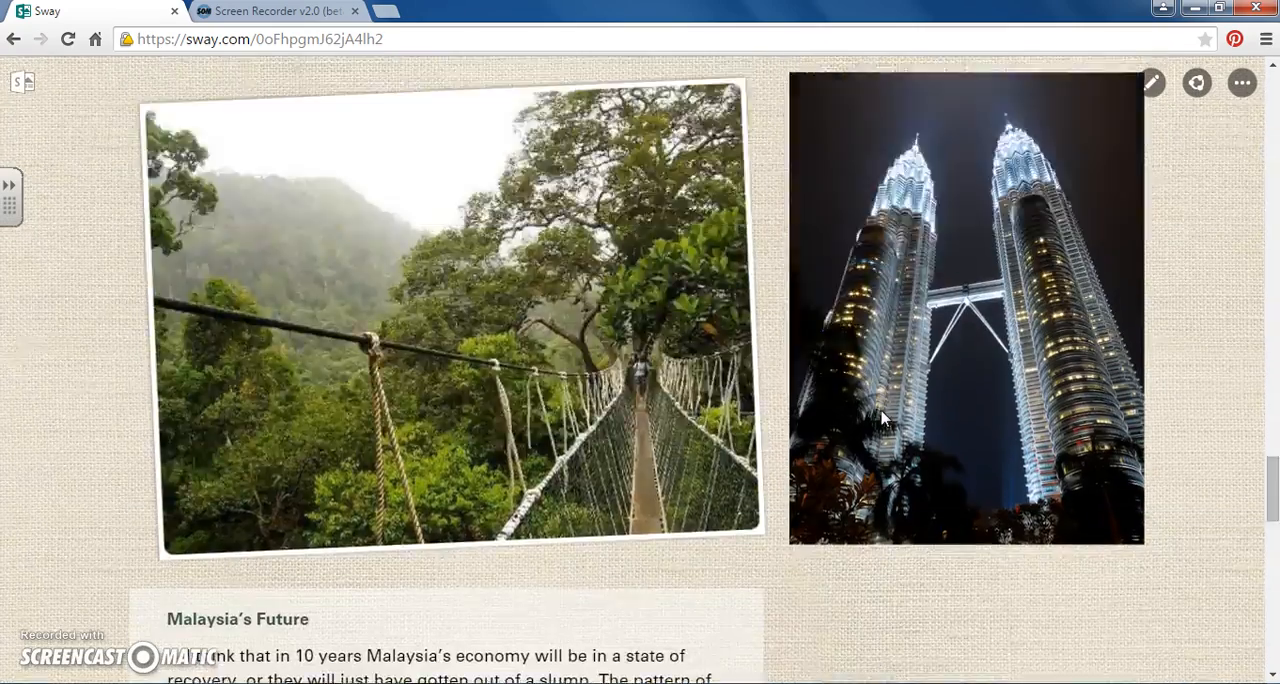
pyautogui.scroll(-8, 880, 418)
pyautogui.scroll(-6, 880, 416)
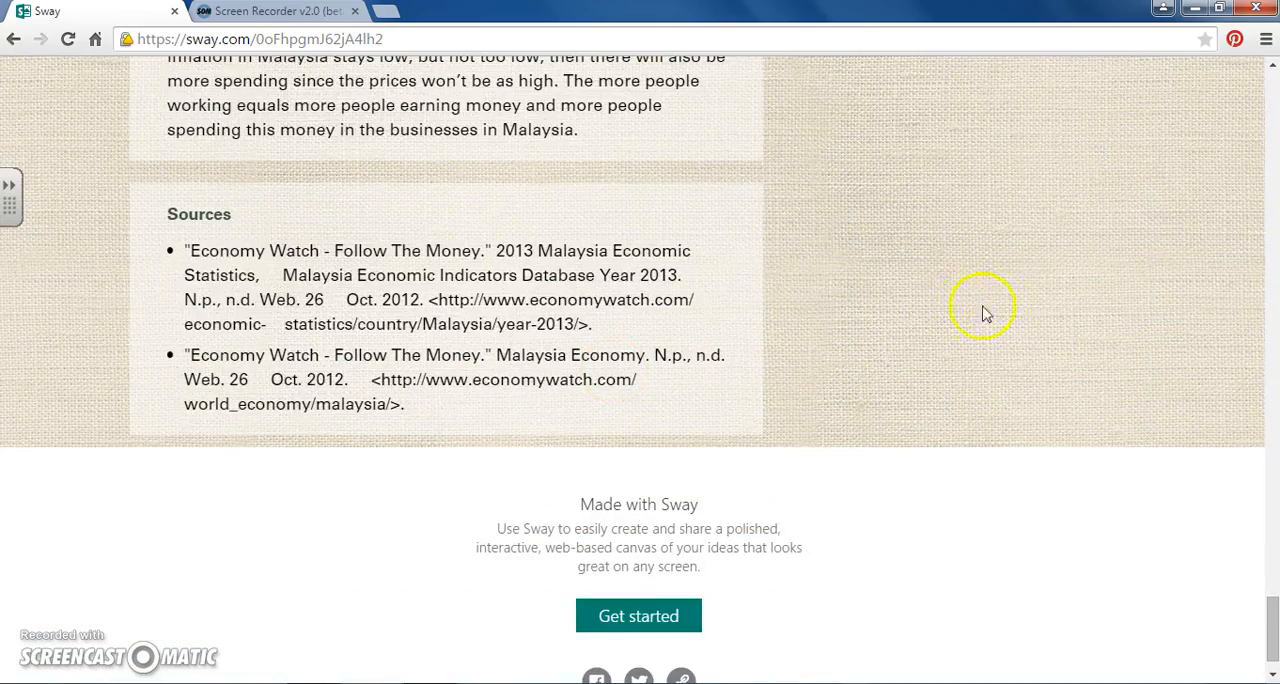
pyautogui.scroll(6, 985, 310)
pyautogui.scroll(3, 993, 310)
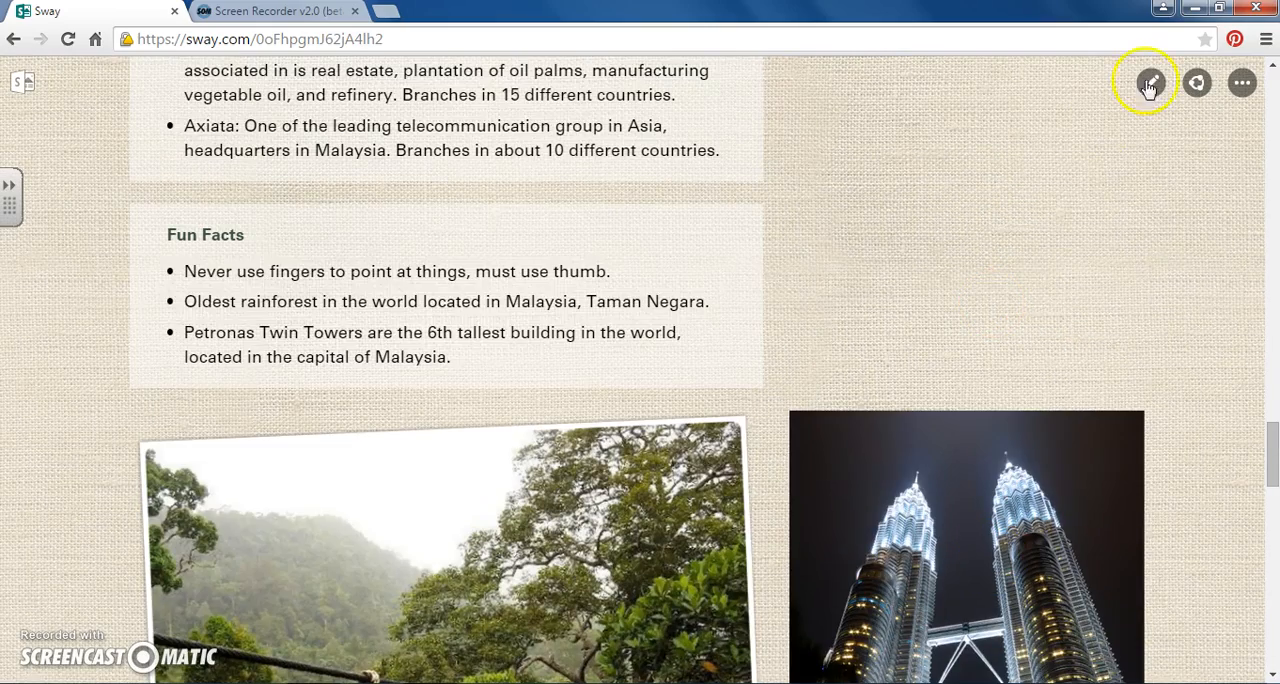
# - Show the sharing options for the previewed Sway and select its full web link
pyautogui.click(1197, 83)
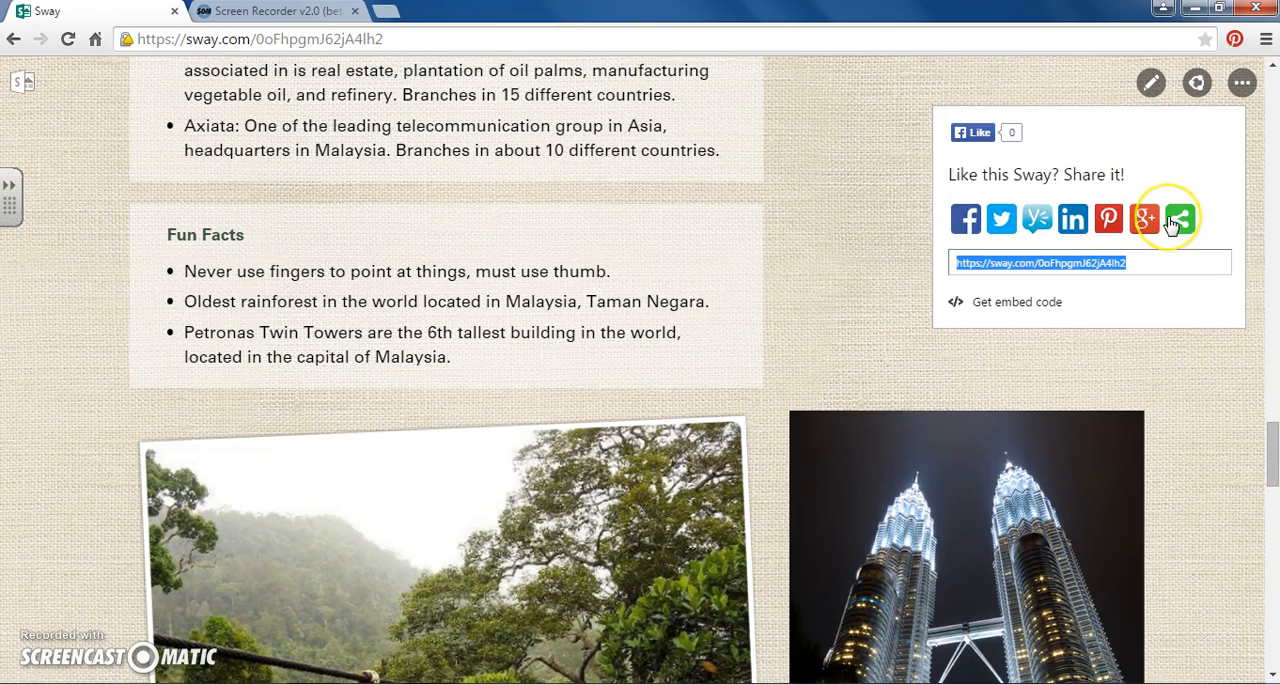
pyautogui.moveTo(1135, 265); pyautogui.dragTo(955, 267)
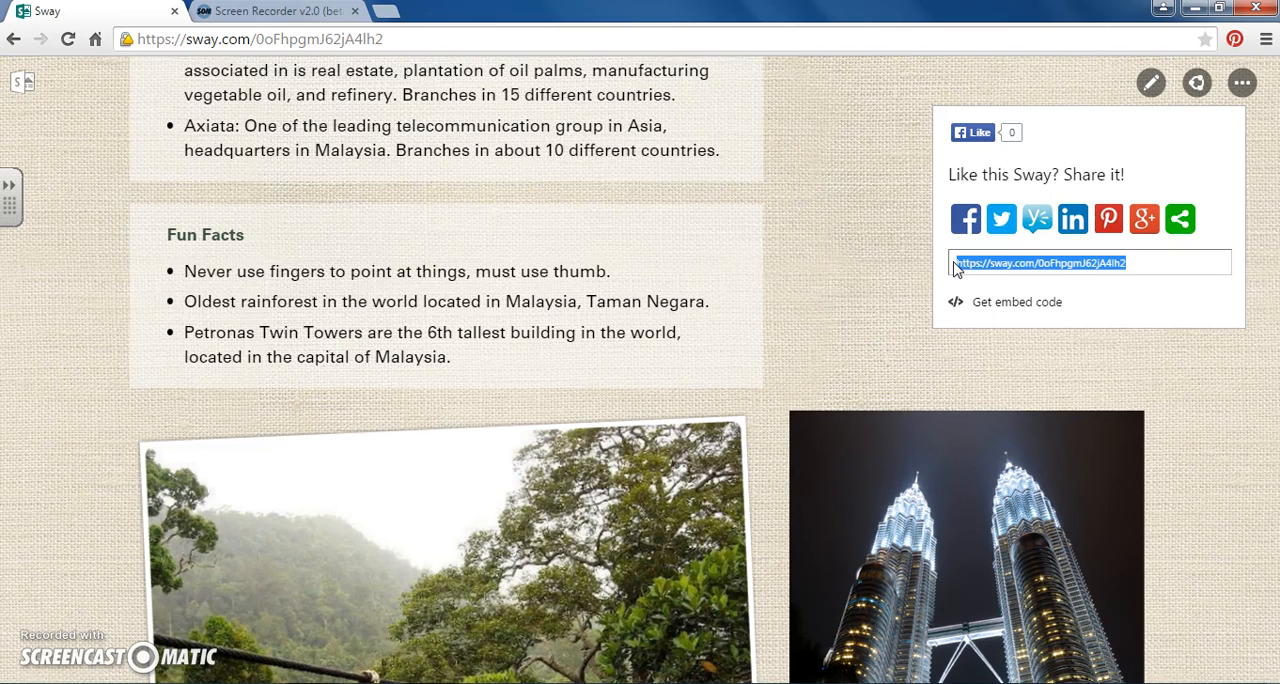
# - Go to the My Sways overview and delete the second of the two Sways titled Malaysia
pyautogui.click(1242, 88)
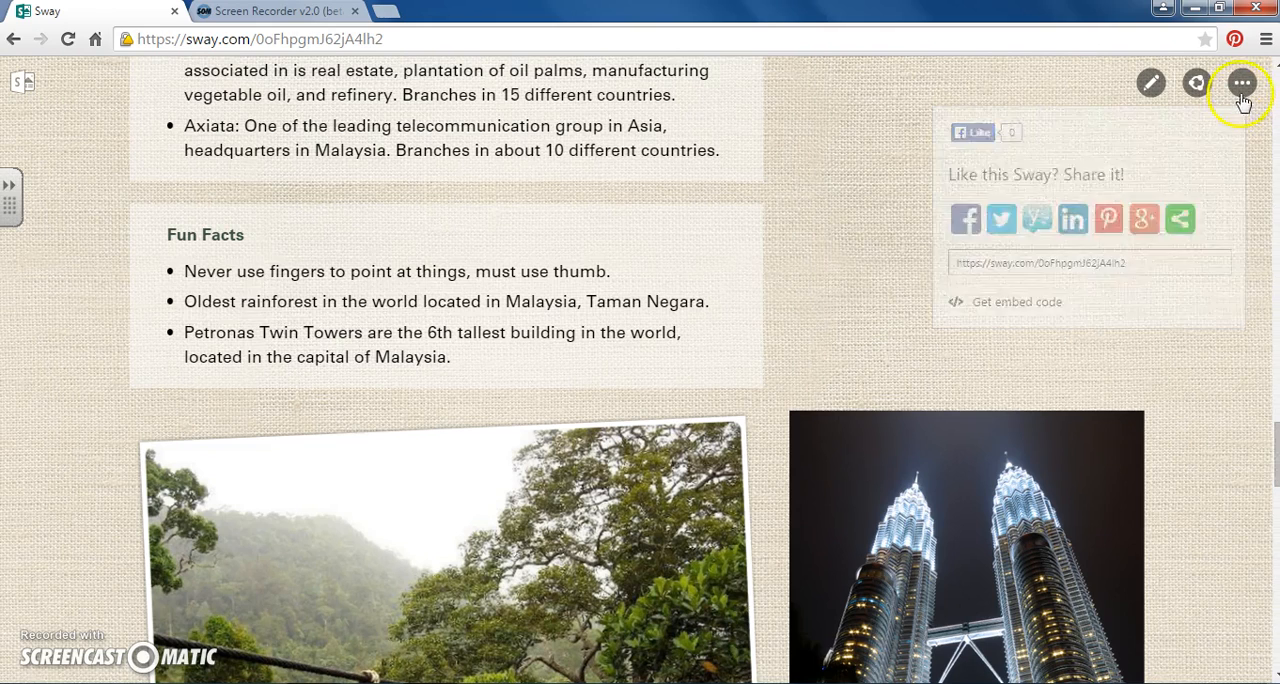
pyautogui.click(1112, 131)
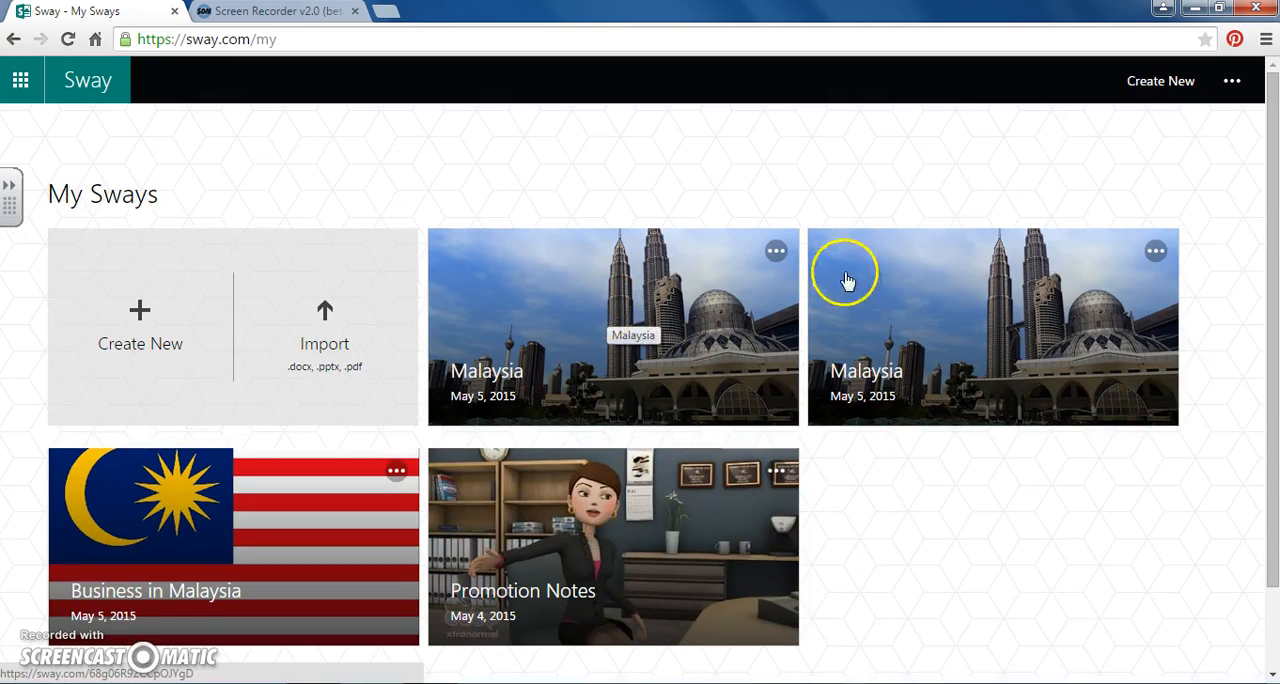
pyautogui.click(1155, 251)
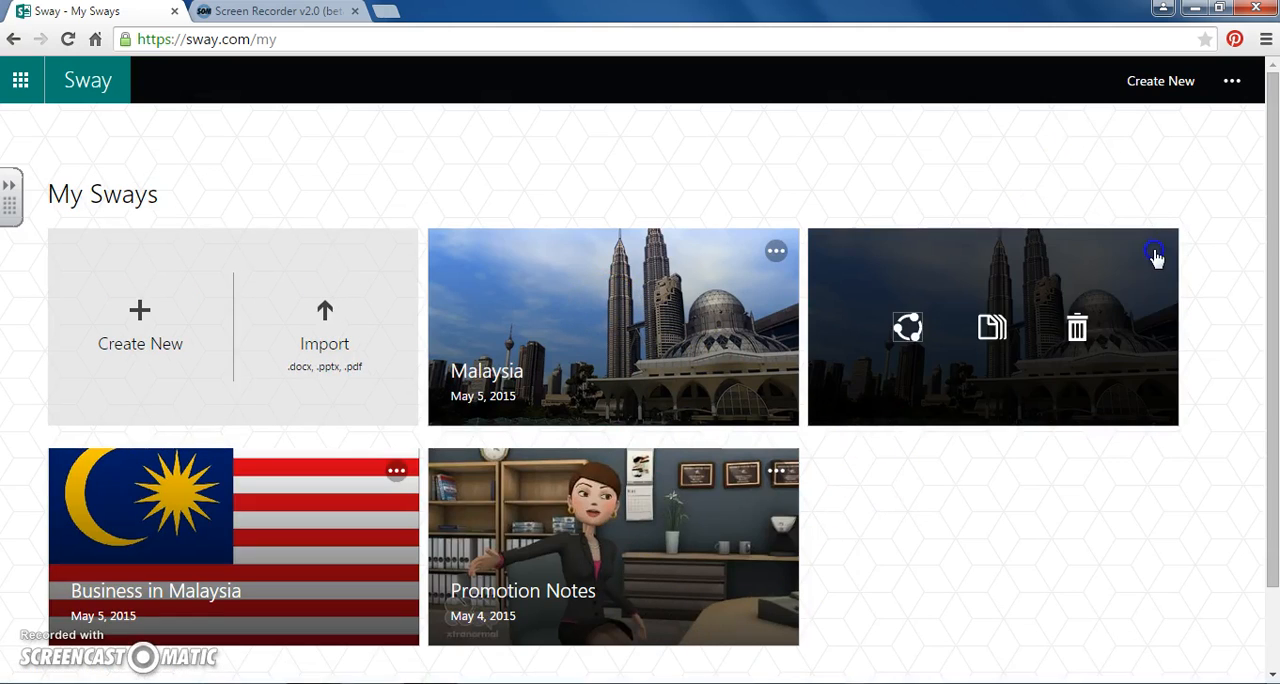
pyautogui.click(1087, 330)
pyautogui.click(1087, 330)
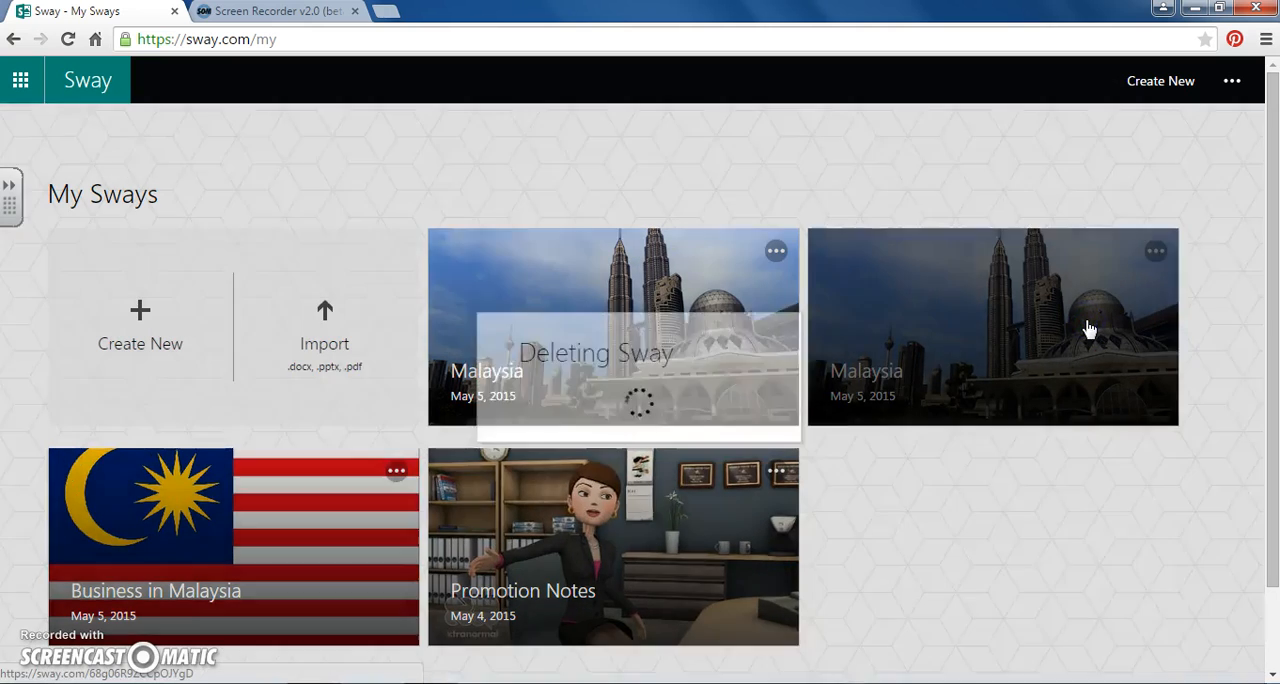